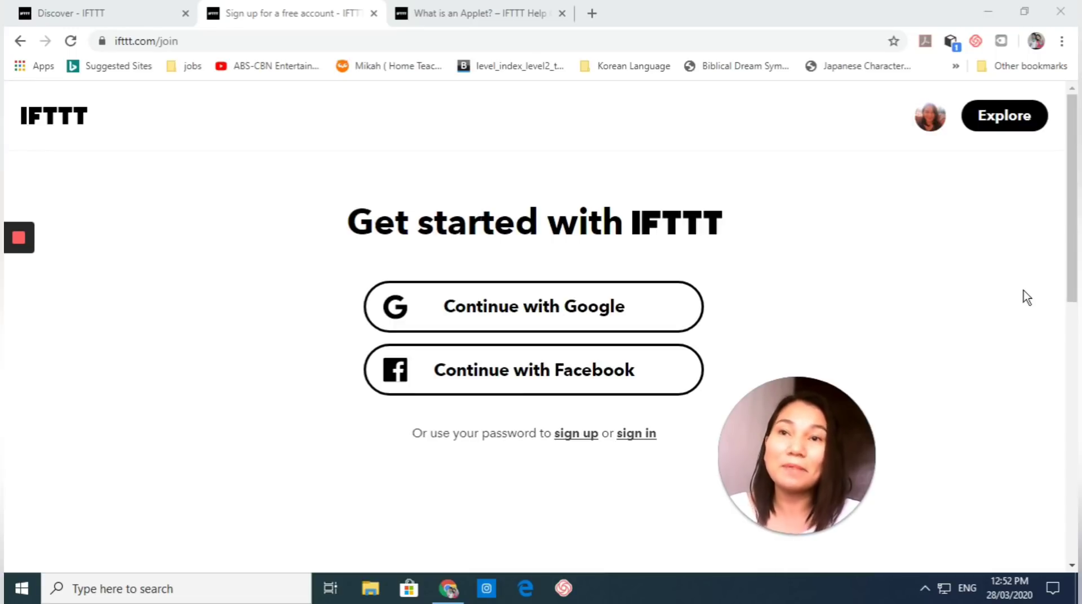
# Review the help article explaining what an Applet is, then the IFTTT sign-up options.
pyautogui.click(487, 11)
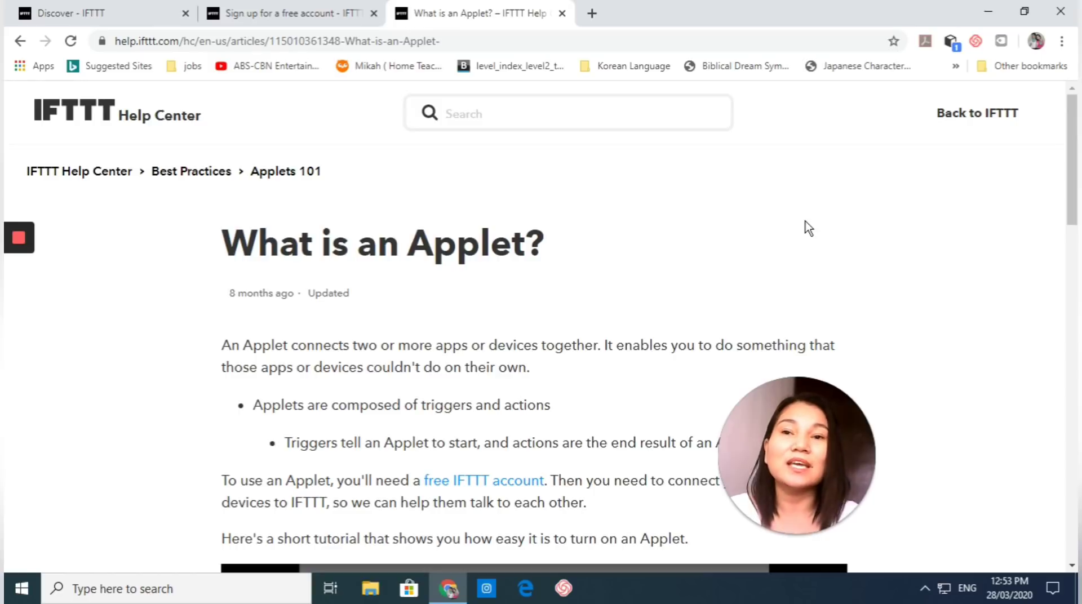
pyautogui.moveTo(776, 455); pyautogui.dragTo(914, 417)
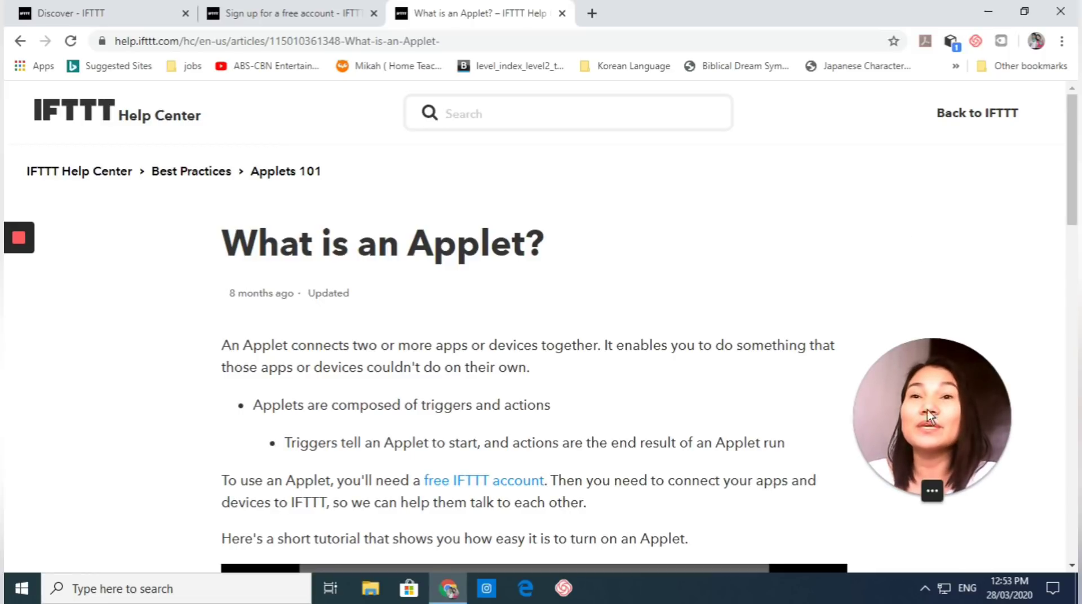
pyautogui.click(308, 15)
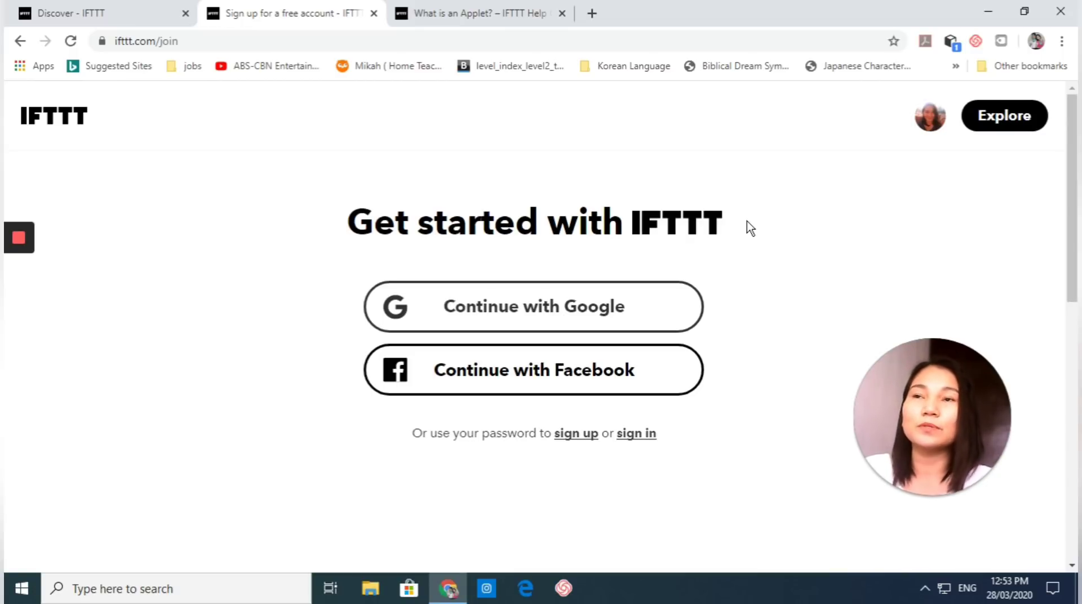
# Go to the IFTTT home page, open the account's Activity log and look through its entries.
pyautogui.click(138, 13)
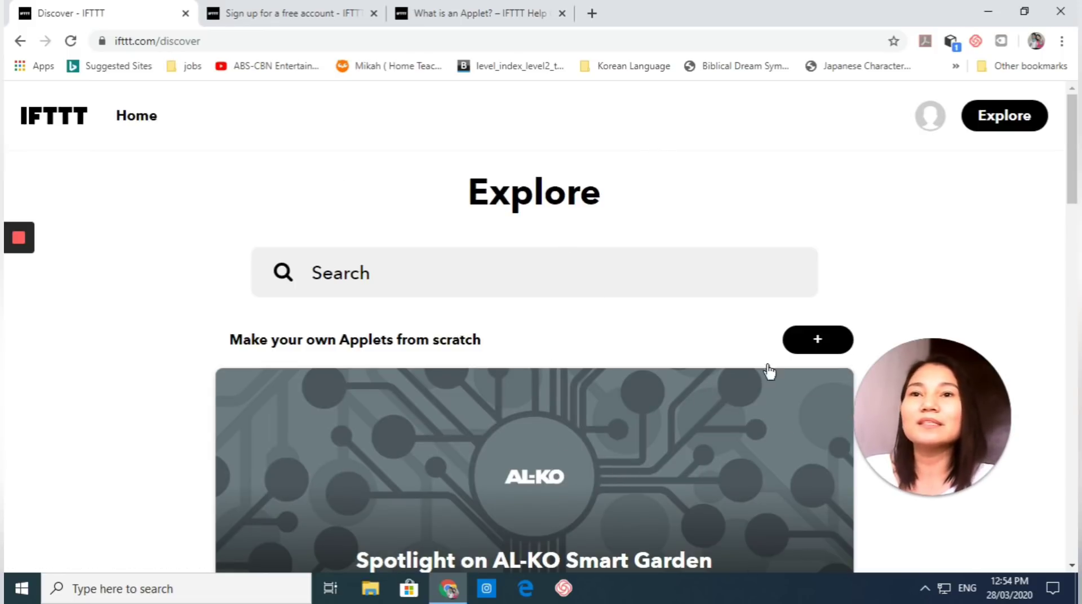
pyautogui.click(144, 119)
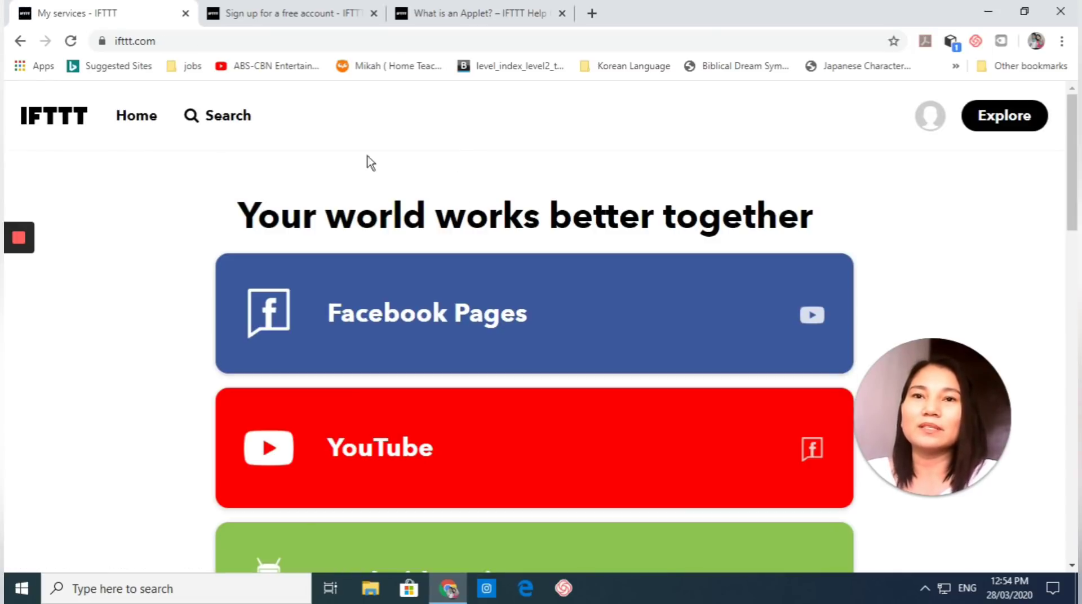
pyautogui.click(931, 117)
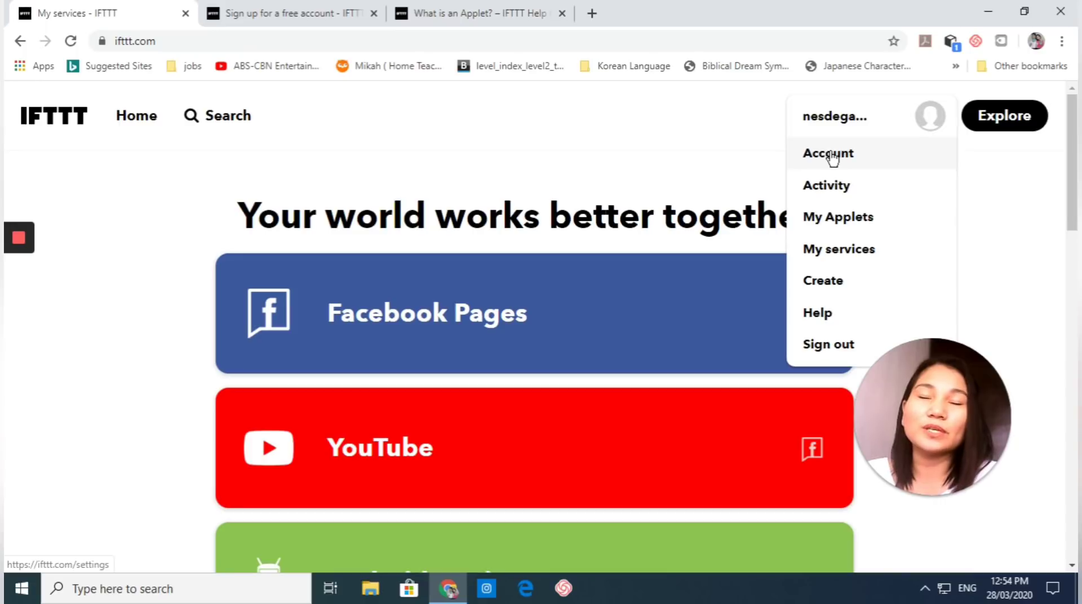
pyautogui.click(834, 191)
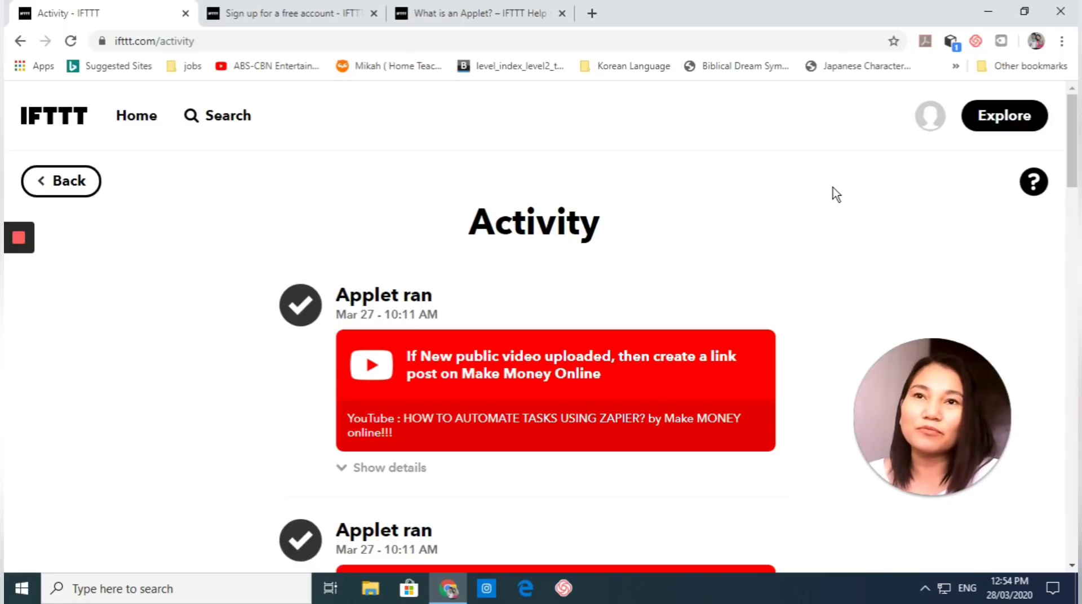
pyautogui.scroll(-2, 791, 278)
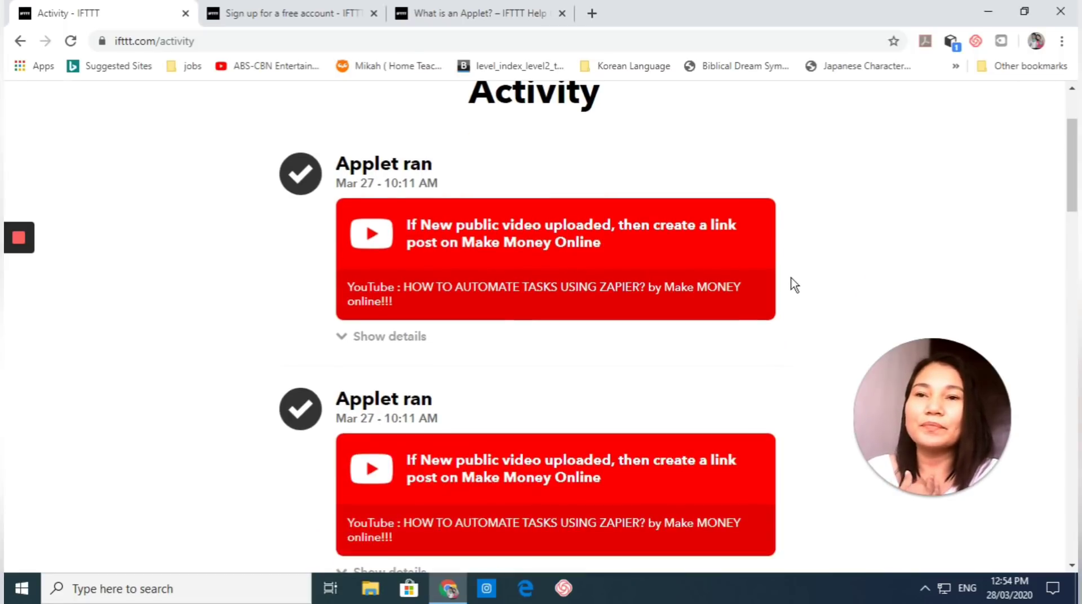
pyautogui.scroll(2, 792, 275)
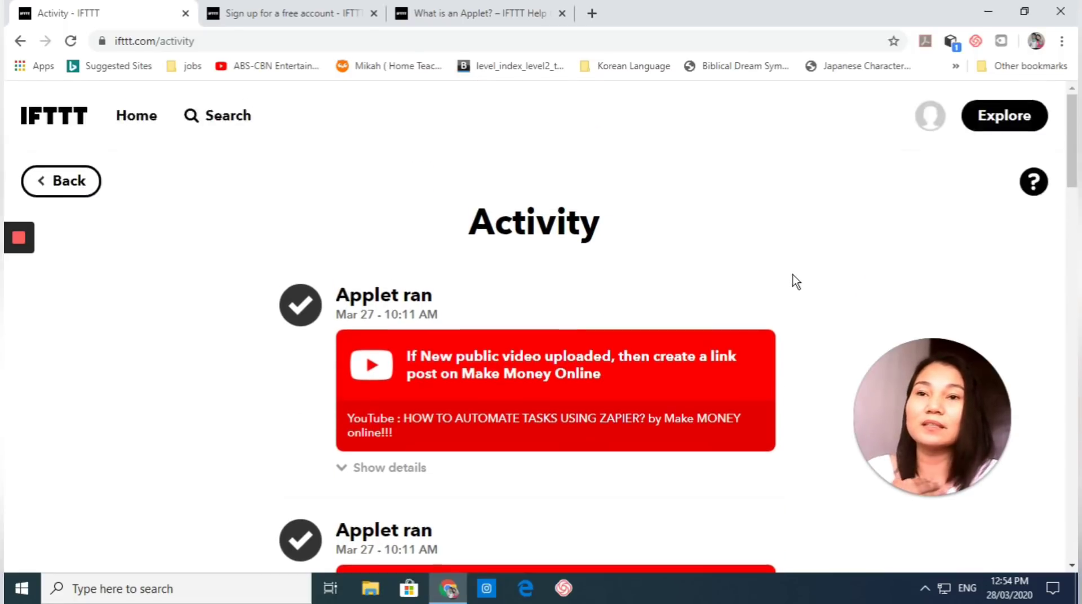
pyautogui.scroll(-12, 792, 276)
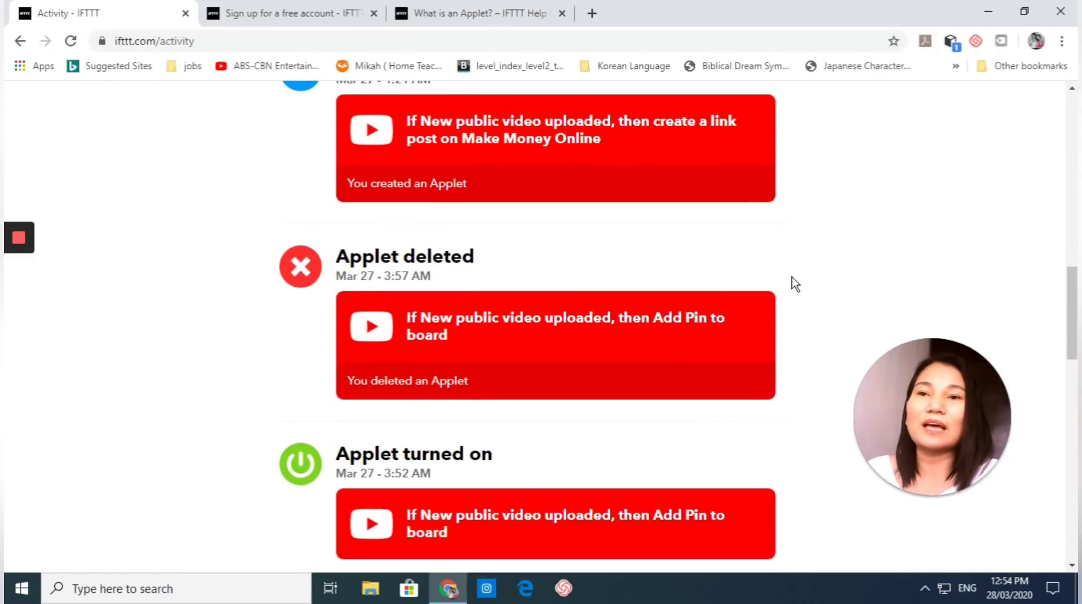
pyautogui.scroll(12, 792, 276)
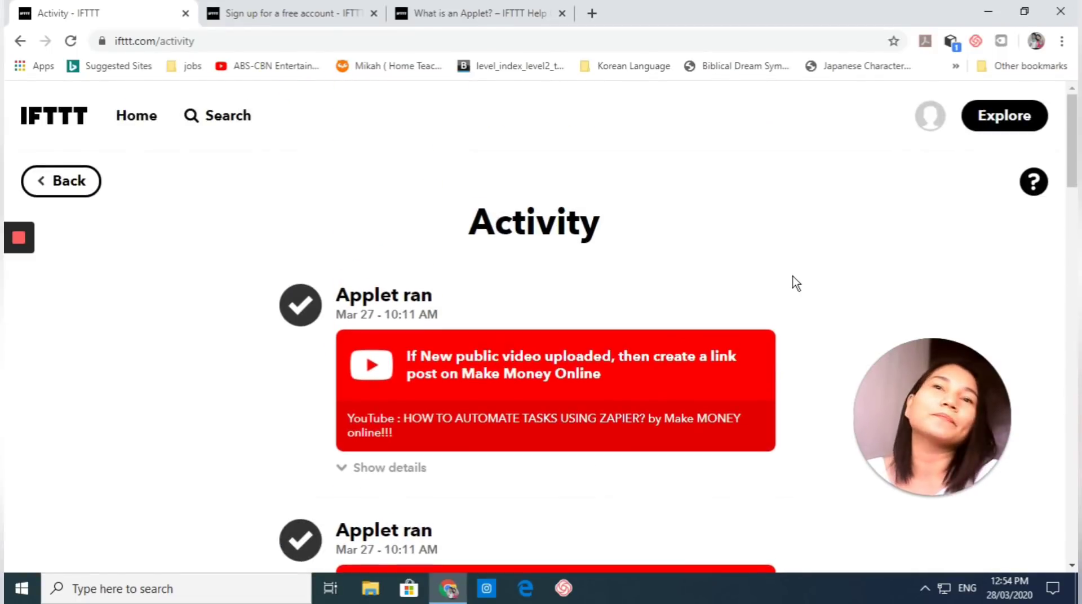
# View the account's My Applets page and the list of connected services.
pyautogui.click(930, 121)
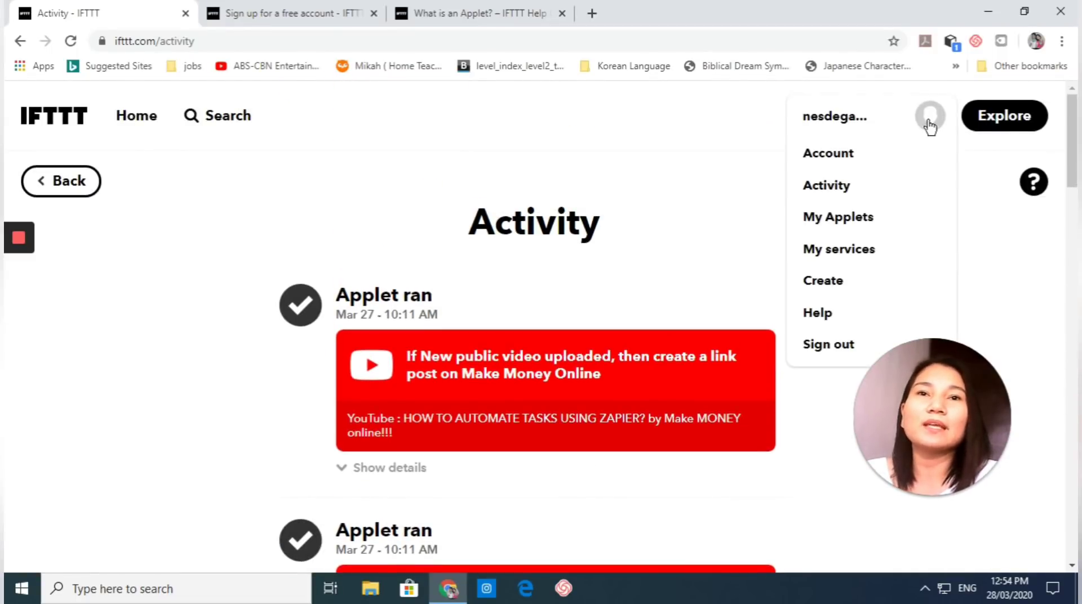
pyautogui.click(878, 219)
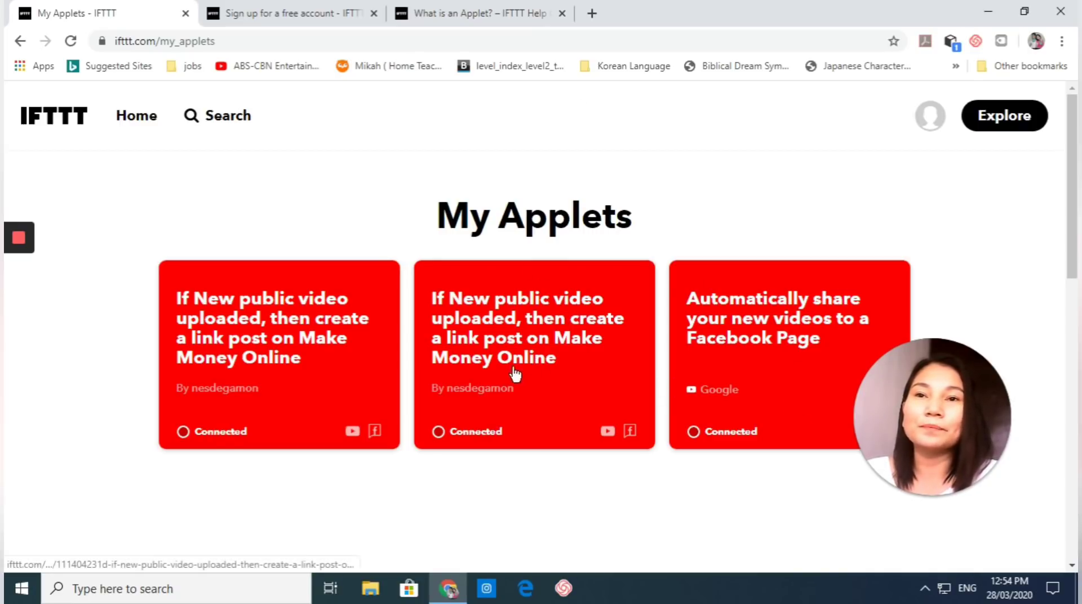
pyautogui.click(930, 117)
pyautogui.click(843, 250)
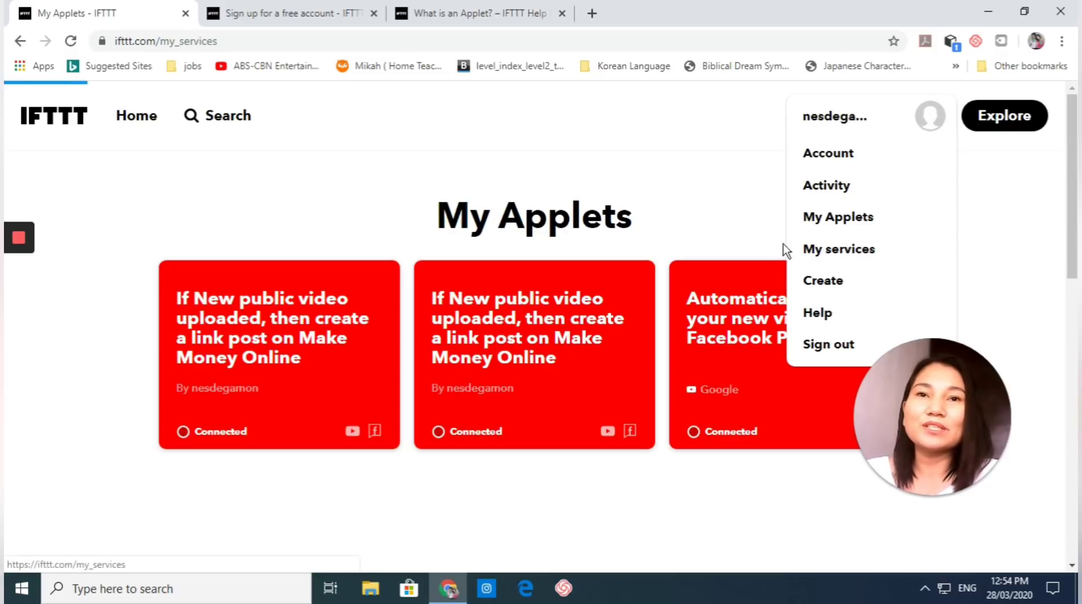
pyautogui.scroll(-5, 736, 218)
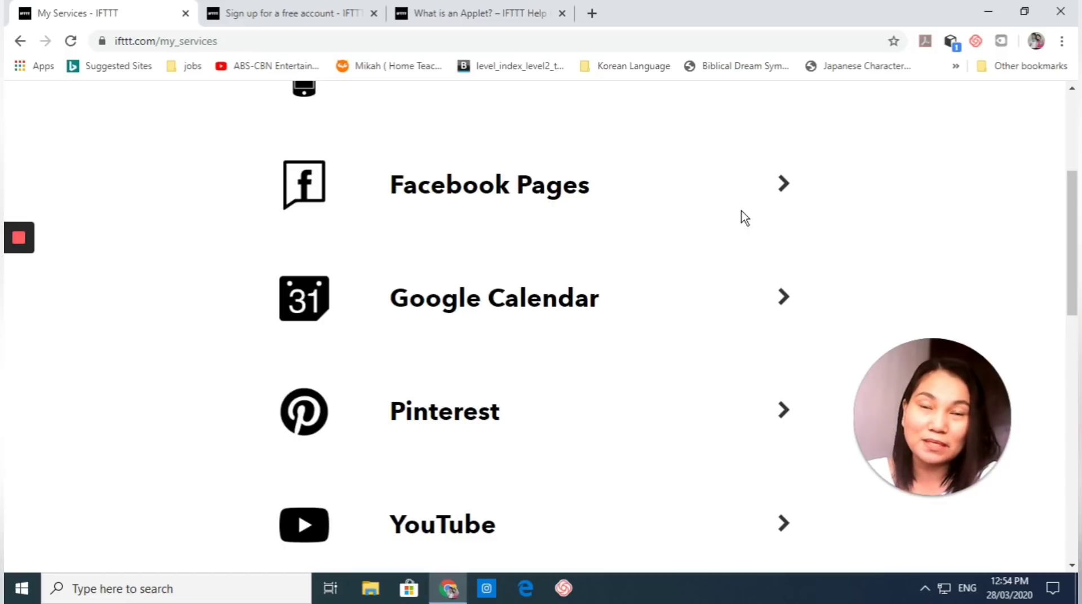
pyautogui.scroll(5, 738, 223)
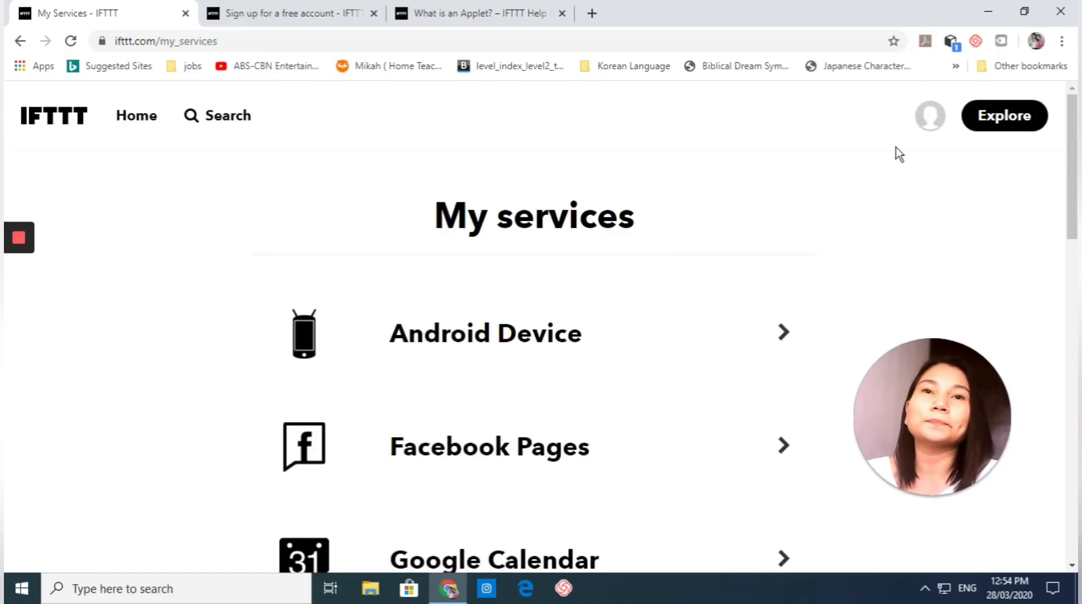
# Start creating a new Applet and choose YouTube as its trigger service.
pyautogui.click(929, 118)
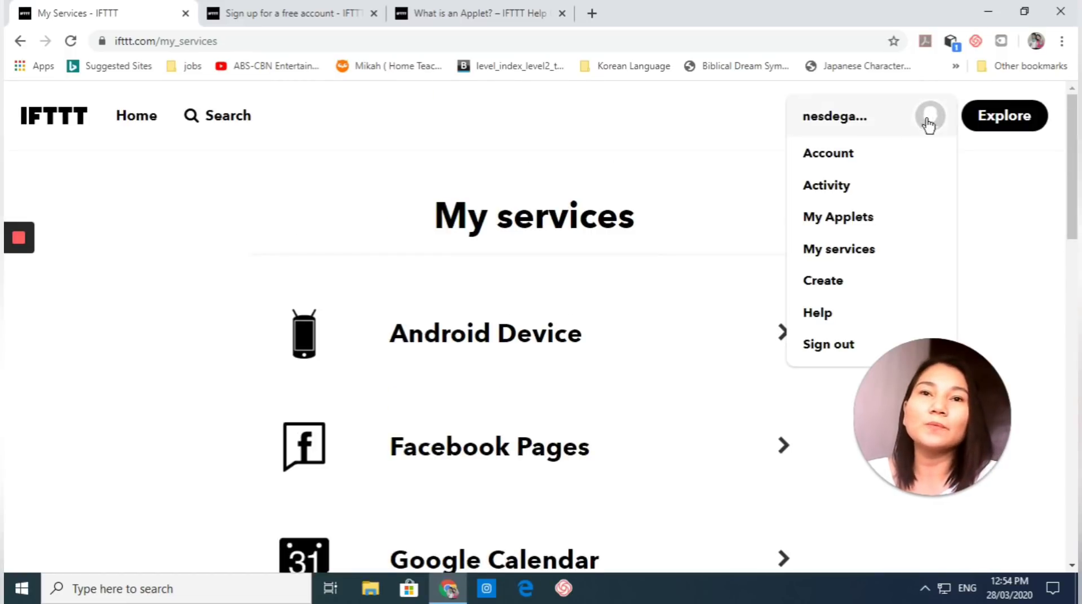
pyautogui.click(851, 287)
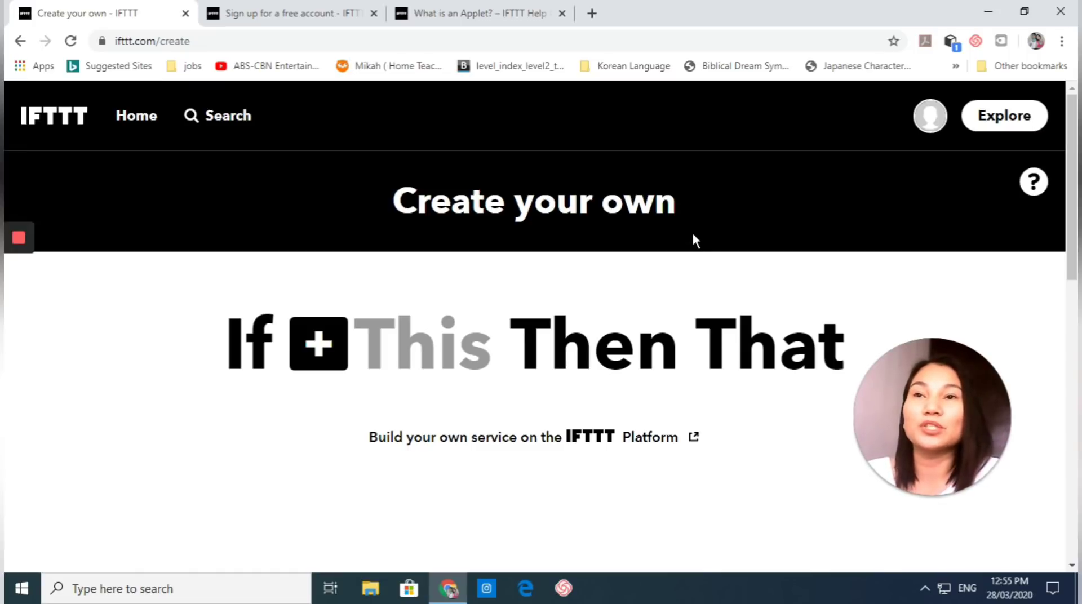
pyautogui.scroll(-2, 692, 234)
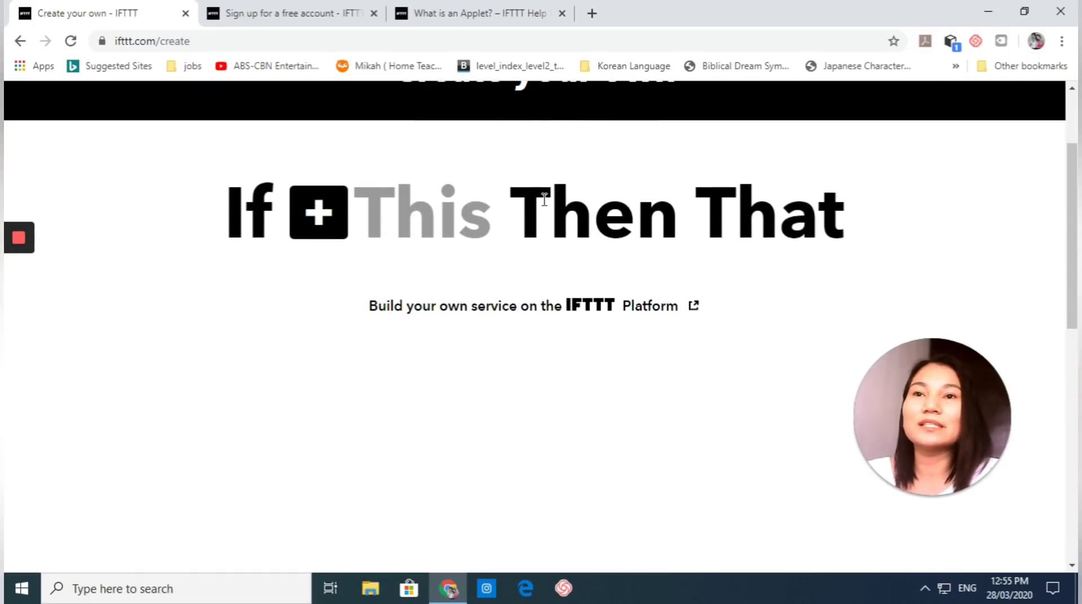
pyautogui.click(424, 220)
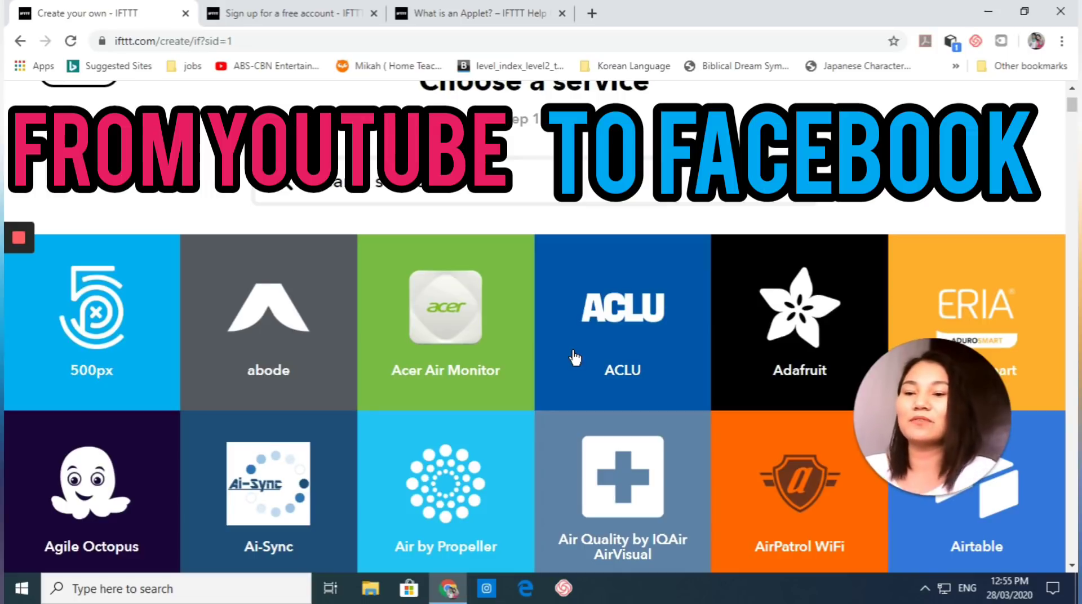
pyautogui.write('Youtube')
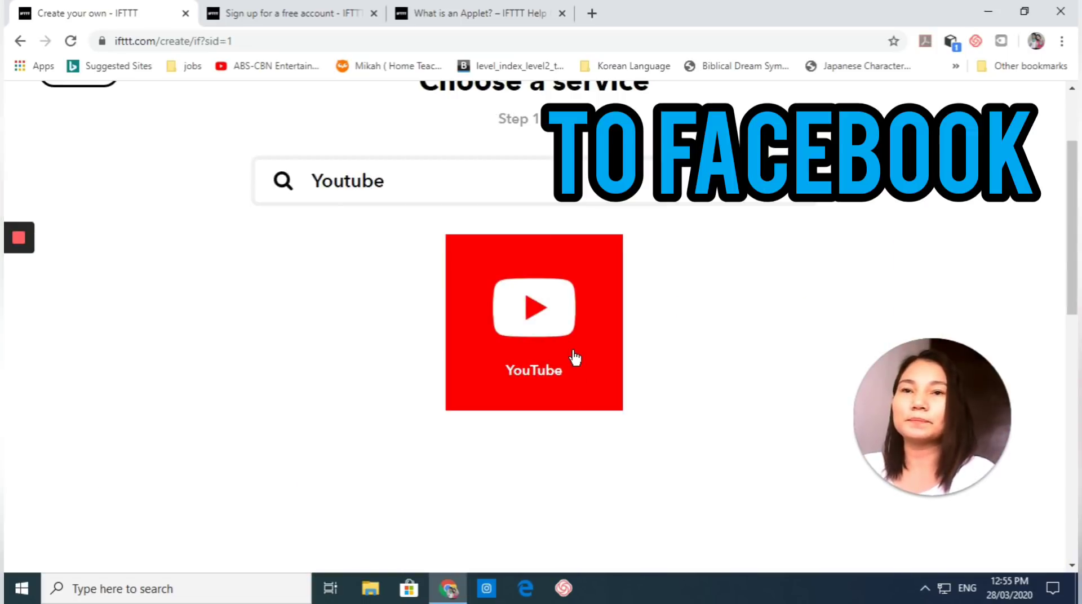
pyautogui.click(554, 341)
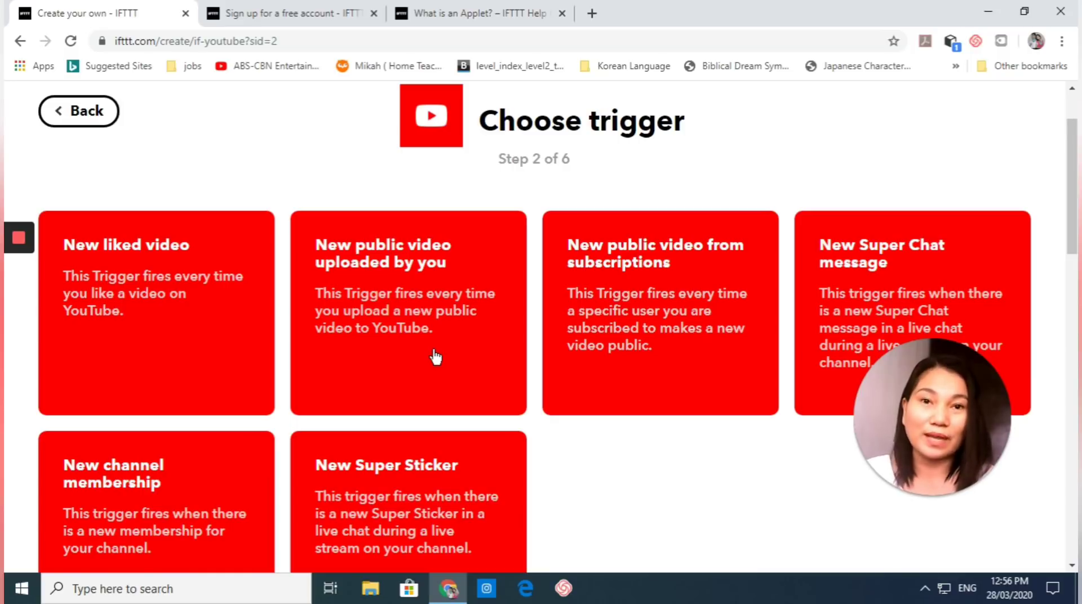
# Search the IFTTT site for "twitter".
pyautogui.scroll(2, 434, 299)
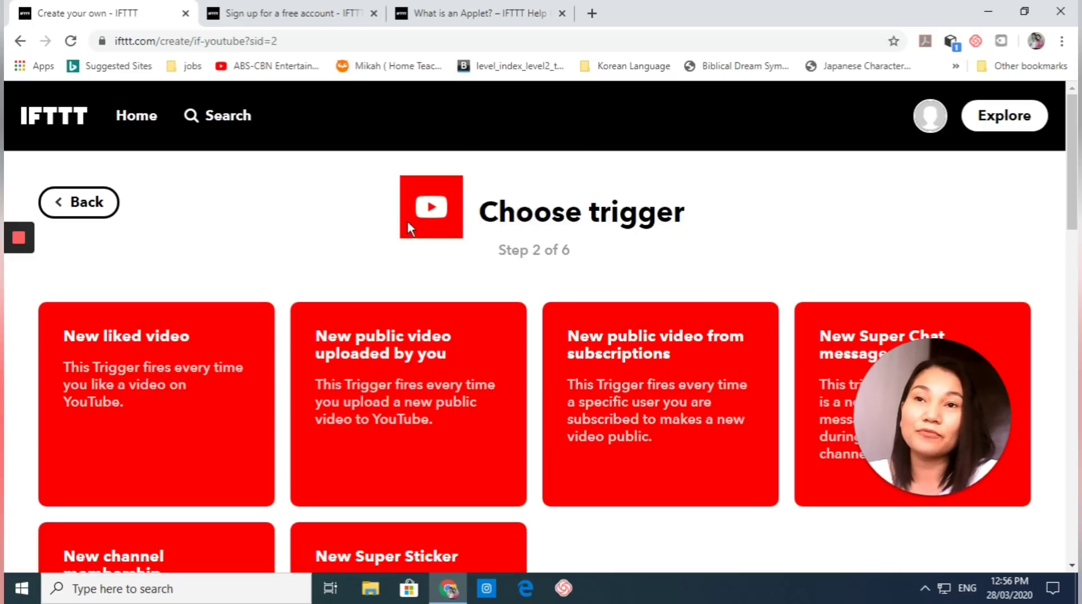
pyautogui.click(224, 113)
pyautogui.write('twi')
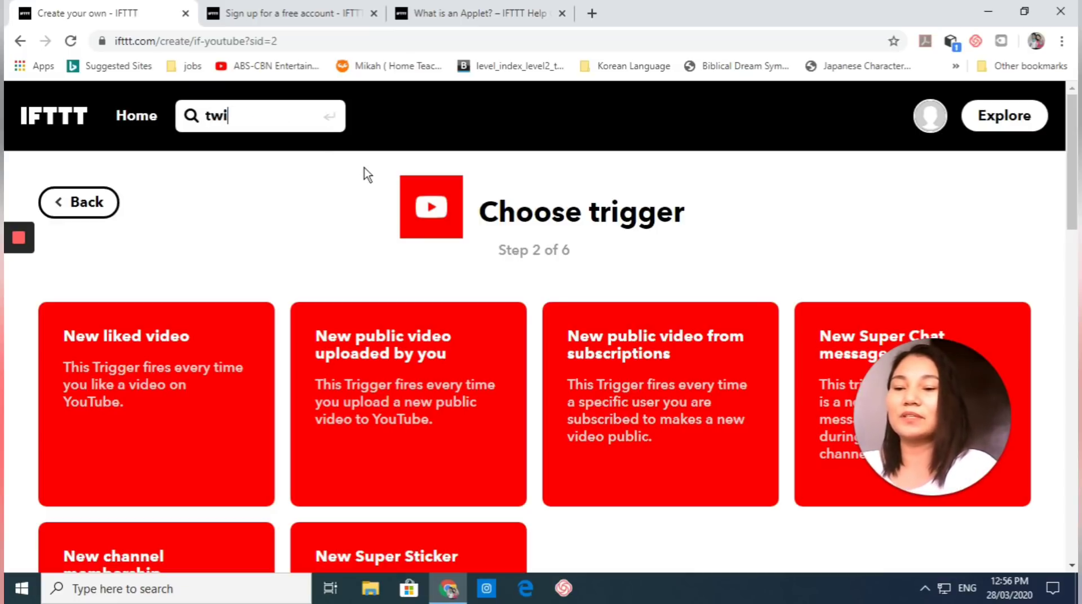
pyautogui.write('tter')
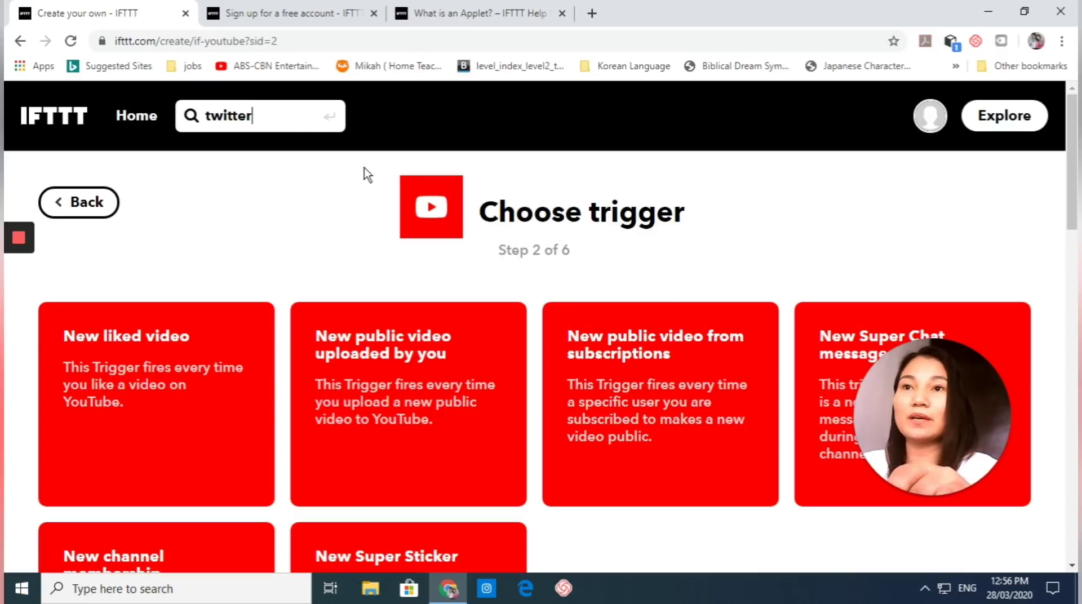
pyautogui.press('Return')
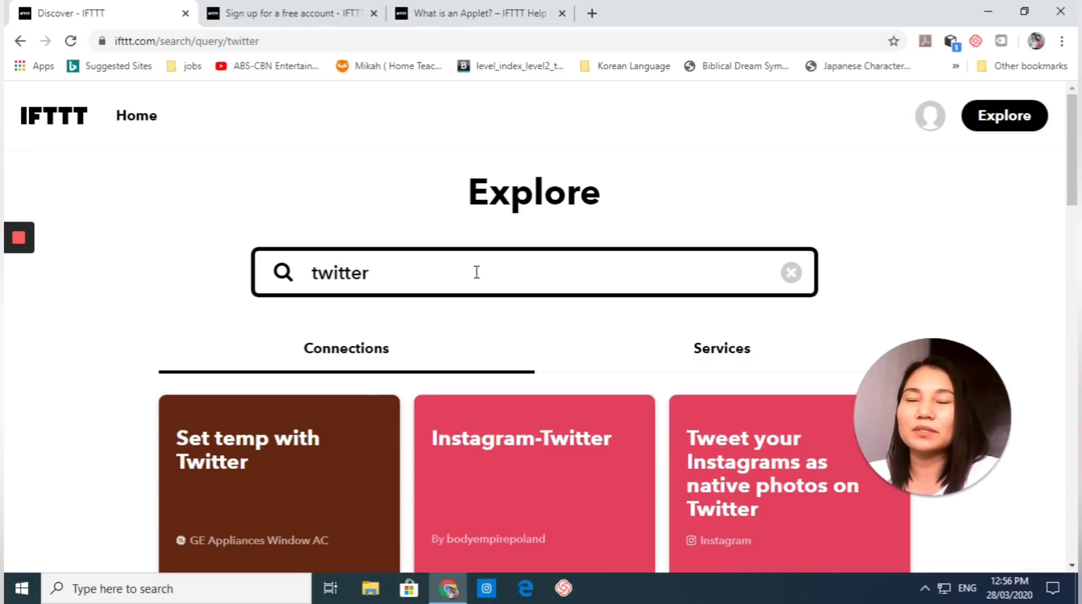
# Connect the Twitter Mentions Applet from the search results and authorize IFTTT to access the Twitter account.
pyautogui.scroll(-2, 481, 265)
pyautogui.scroll(2, 563, 299)
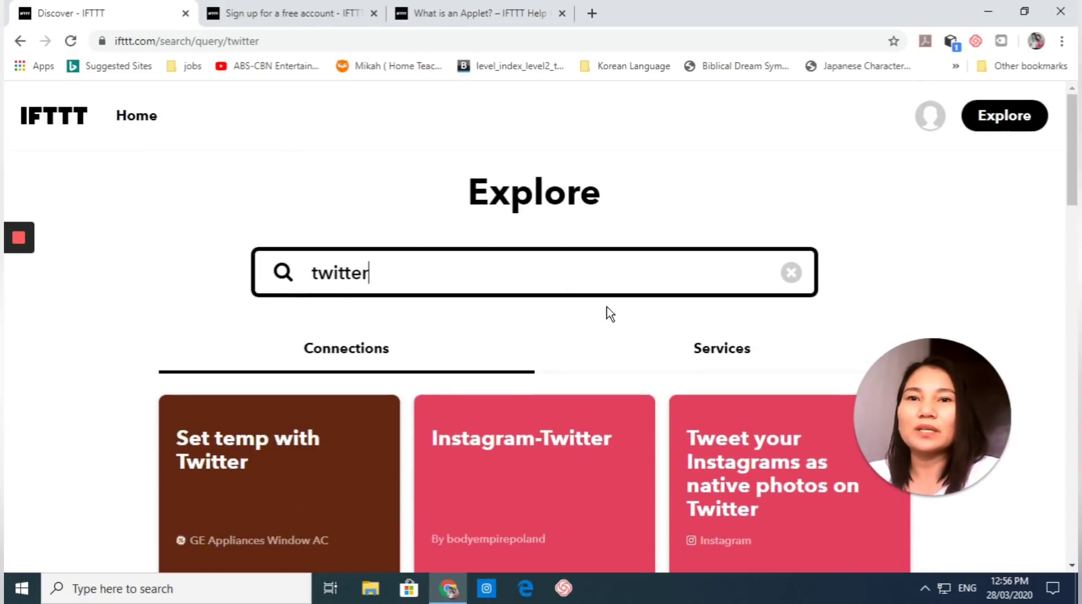
pyautogui.scroll(-5, 606, 315)
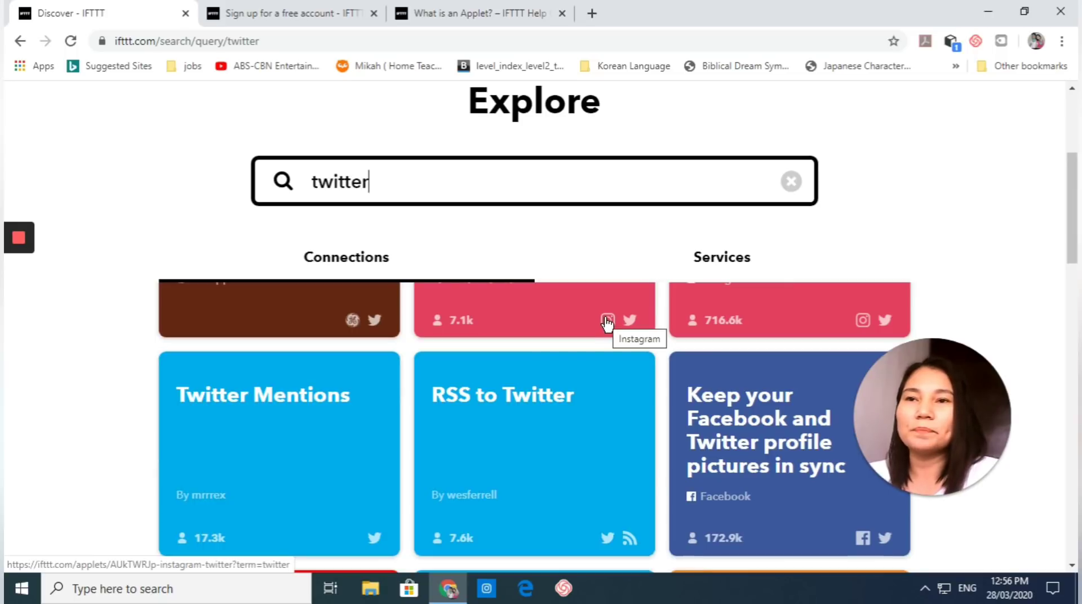
pyautogui.click(287, 449)
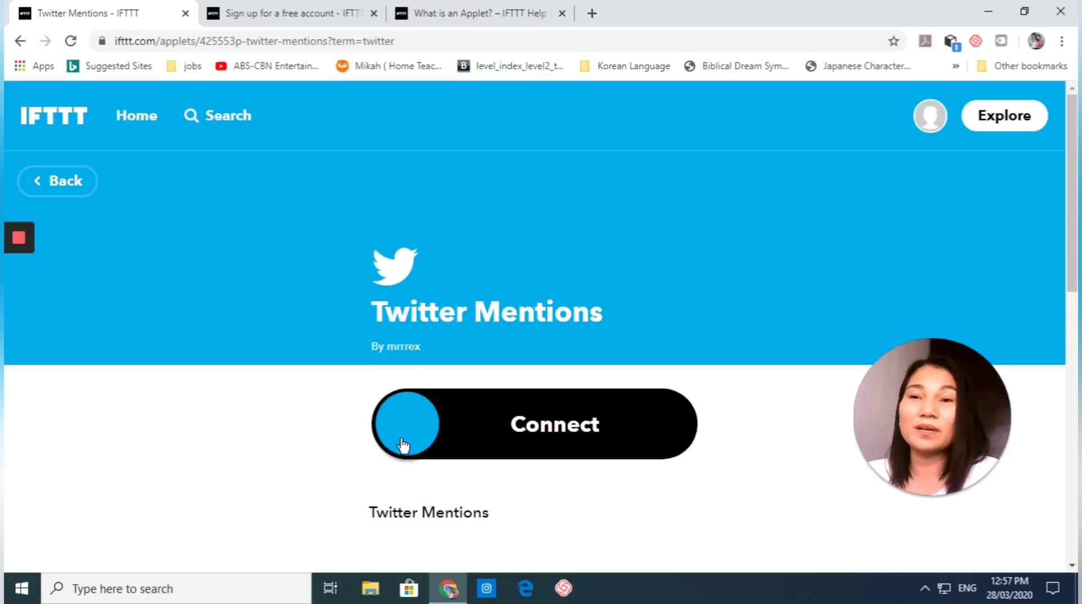
pyautogui.moveTo(404, 444); pyautogui.dragTo(546, 446)
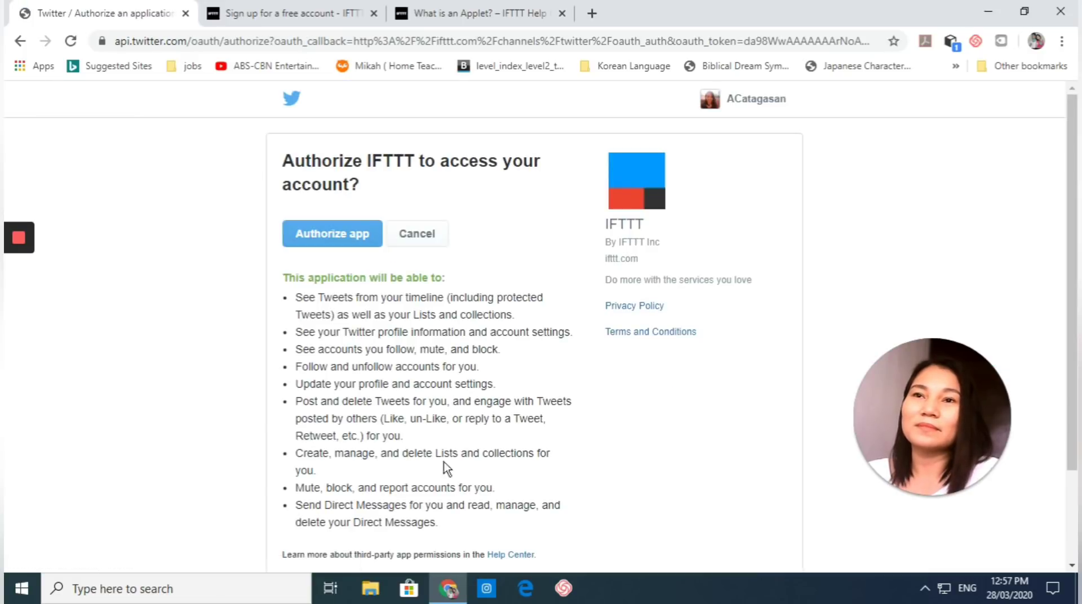
pyautogui.click(332, 241)
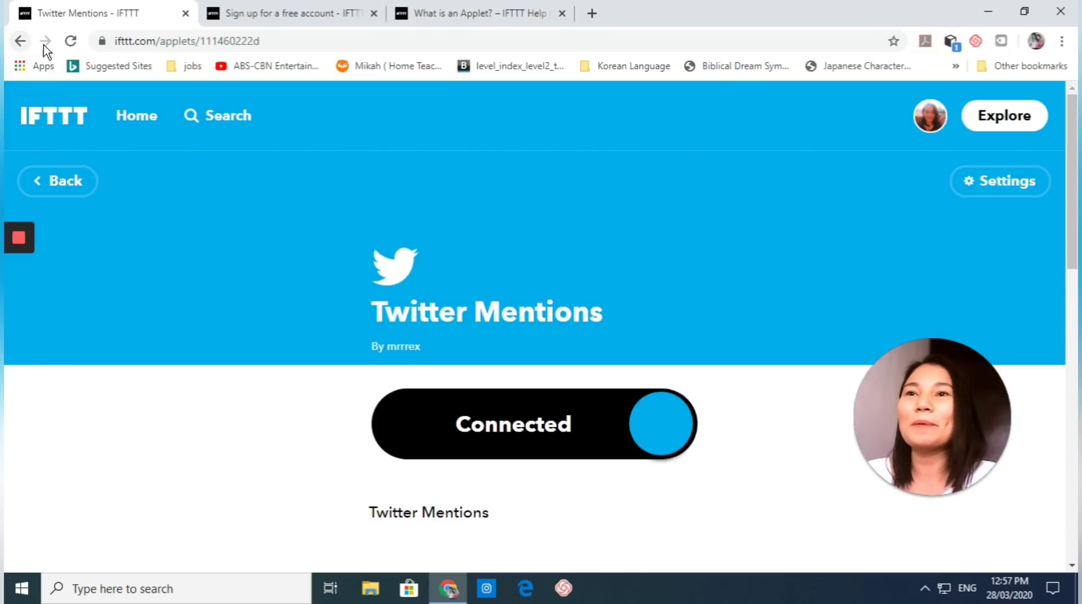
# Return from the Twitter Mentions Applet to the Explore page and search for "youtube".
pyautogui.click(20, 41)
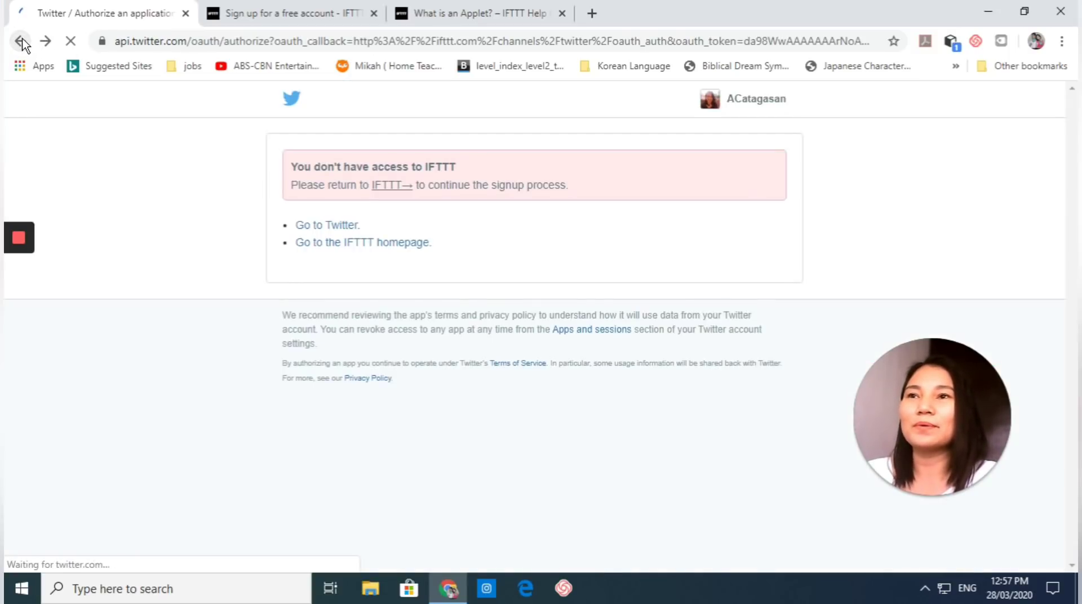
pyautogui.click(20, 40)
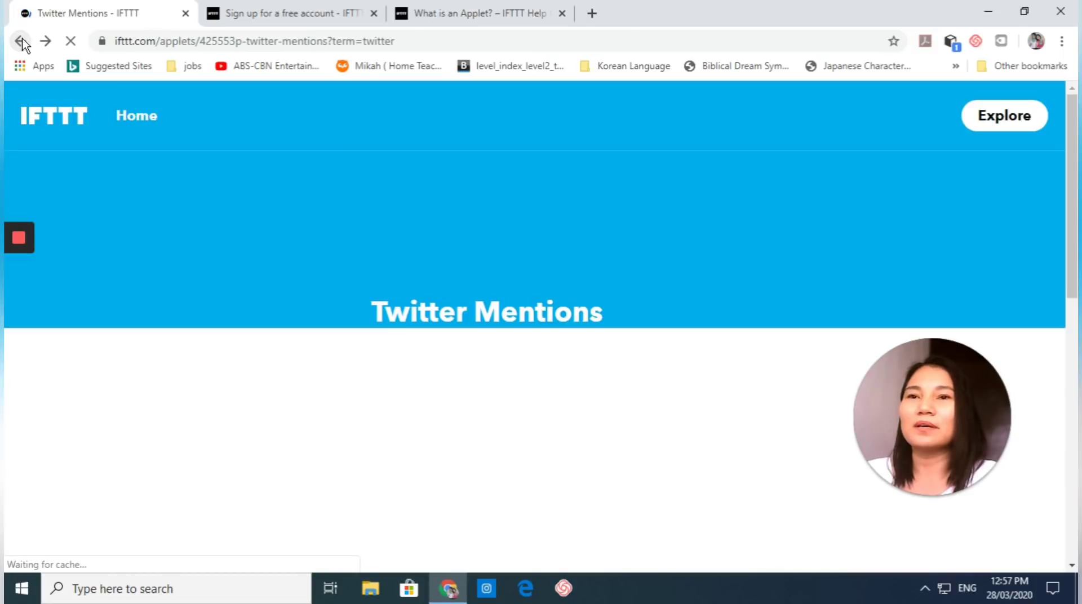
pyautogui.click(20, 41)
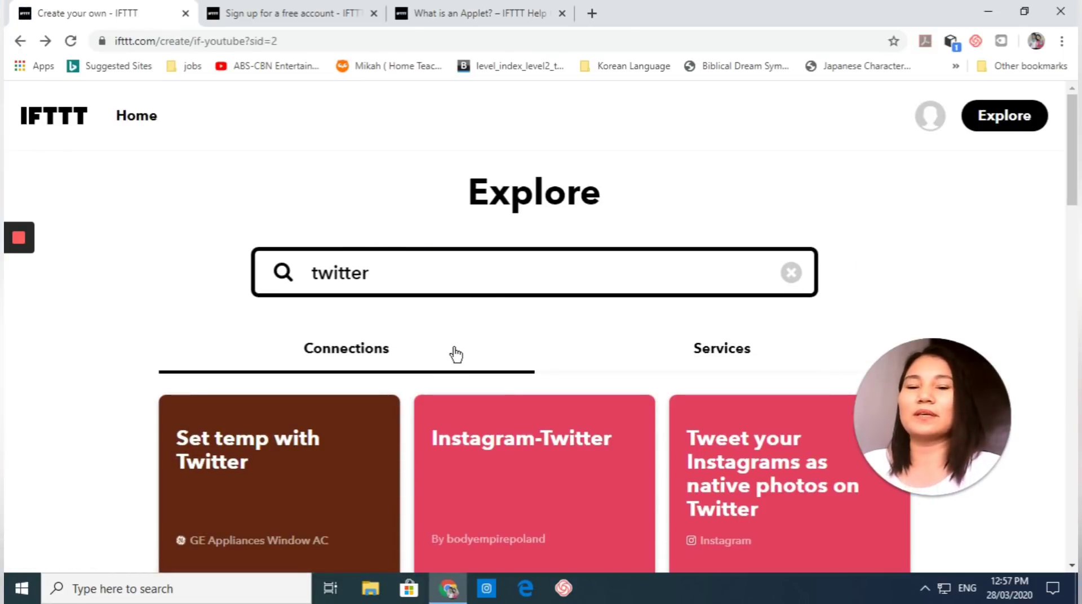
pyautogui.press('BackSpace')
pyautogui.press('BackSpace')
pyautogui.press('BackSpace')
pyautogui.press('BackSpace')
pyautogui.press('BackSpace')
pyautogui.press('BackSpace')
pyautogui.press('BackSpace')
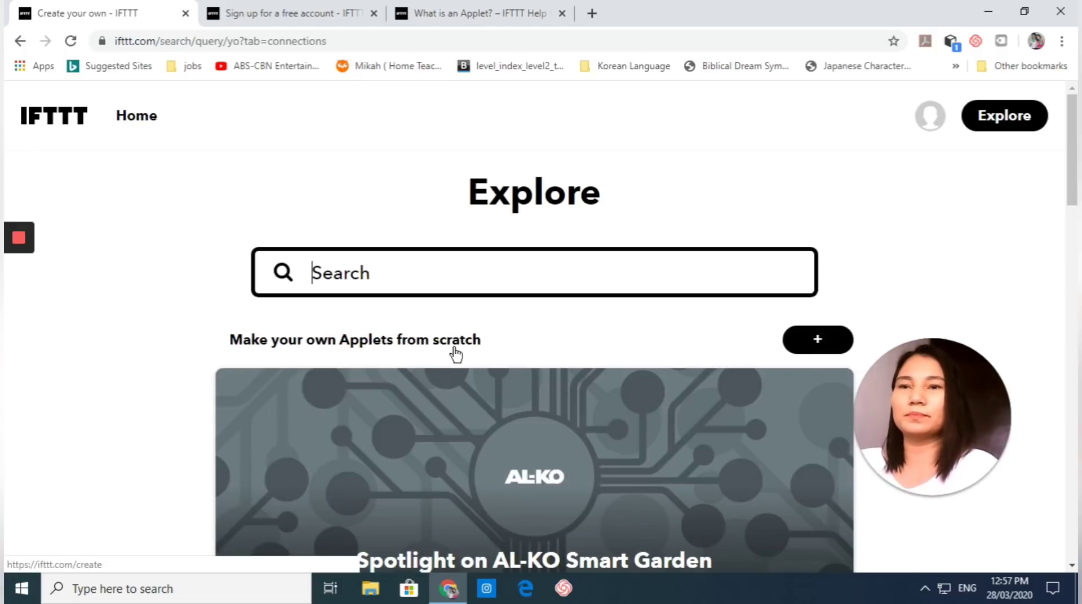
pyautogui.write('youtube')
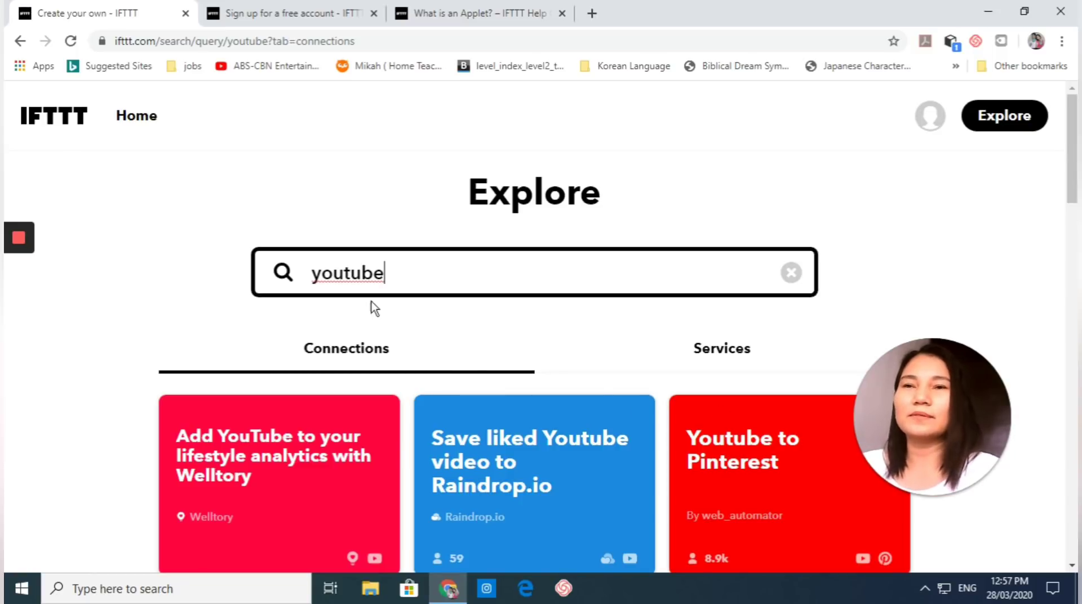
# Start a new Applet with YouTube as the trigger service and "New public video uploaded by you" as the trigger.
pyautogui.click(930, 116)
pyautogui.click(828, 282)
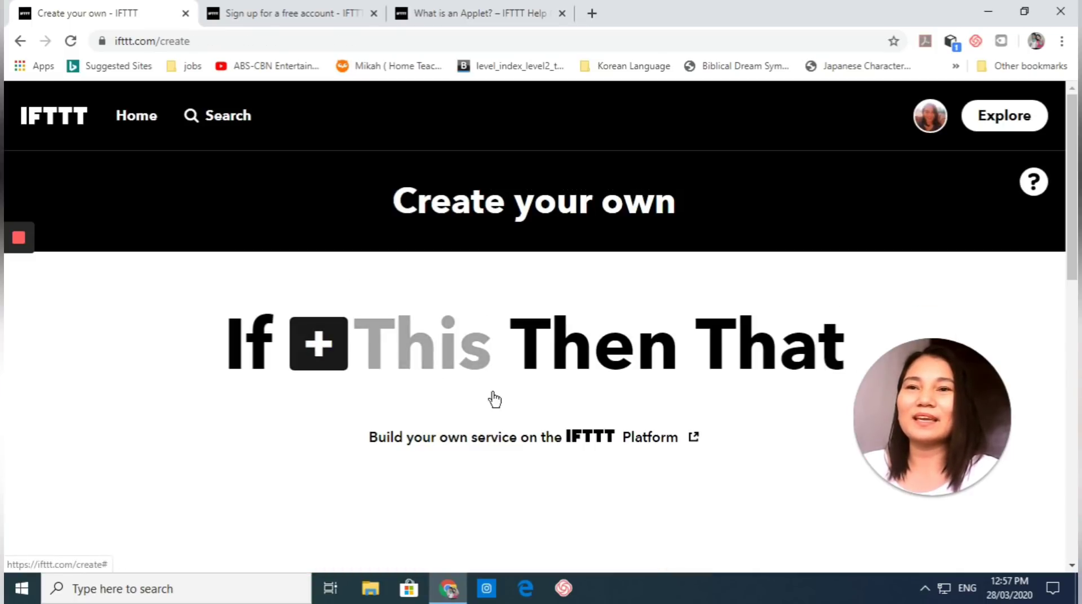
pyautogui.click(491, 396)
pyautogui.write('youtube')
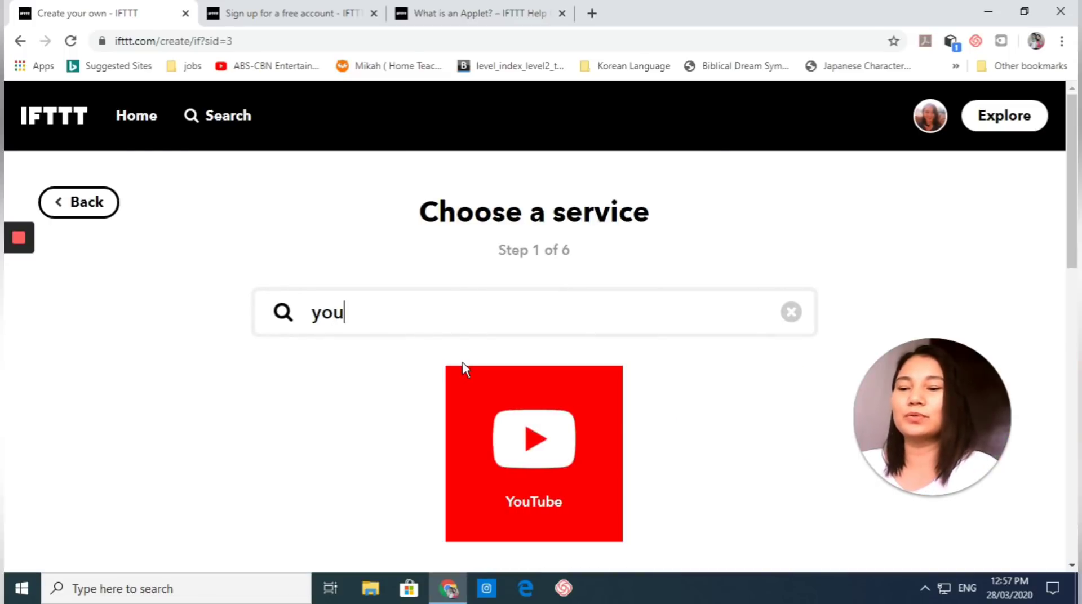
pyautogui.click(554, 436)
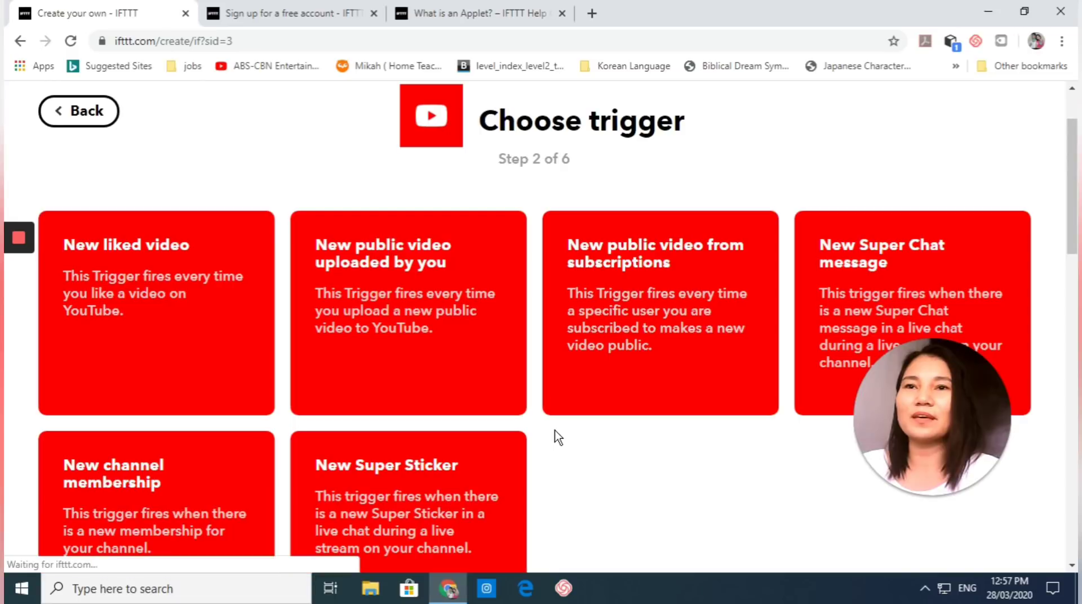
pyautogui.click(389, 301)
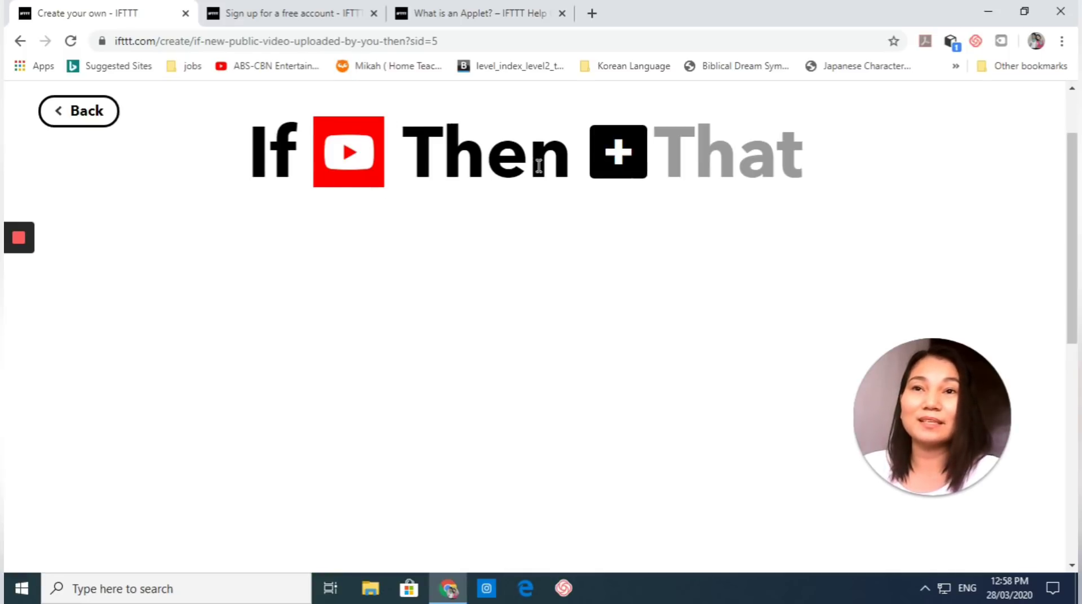
# Set the Applet's action service to Facebook Pages with the "Create a link post" action.
pyautogui.click(733, 165)
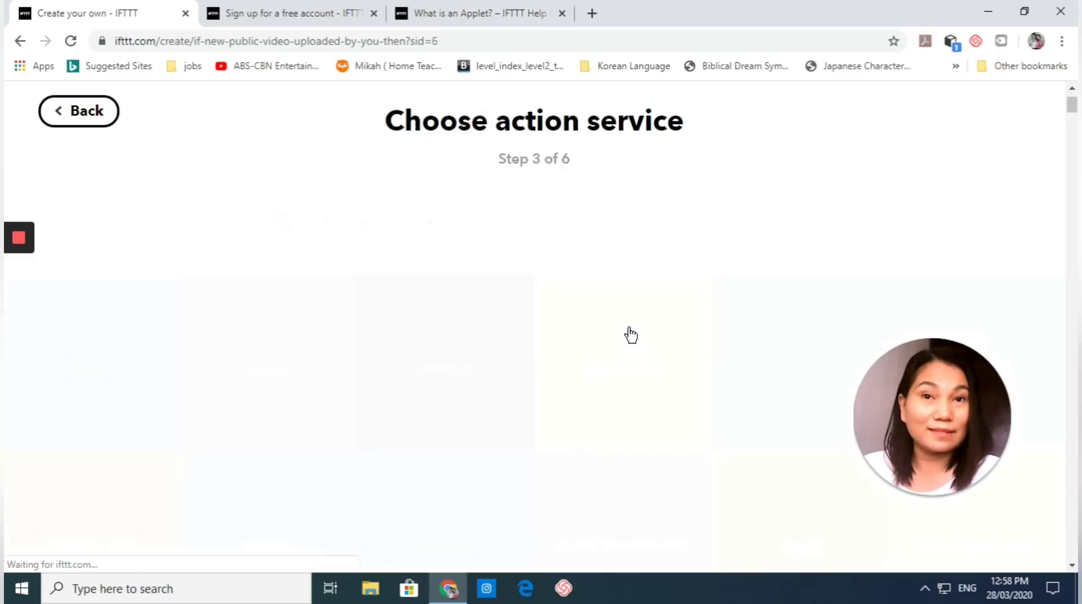
pyautogui.write('facebook')
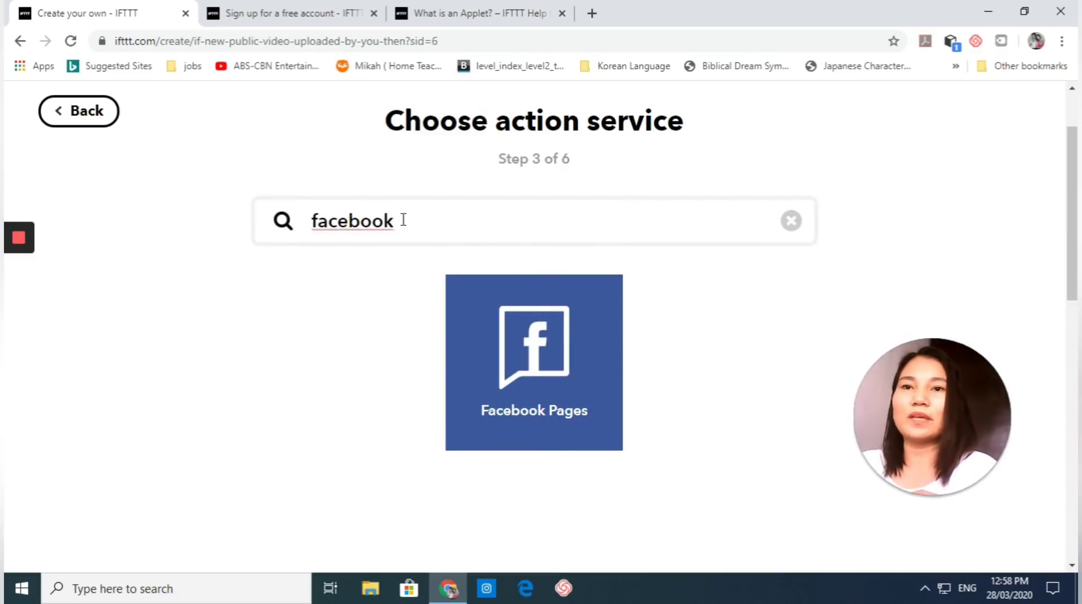
pyautogui.click(570, 341)
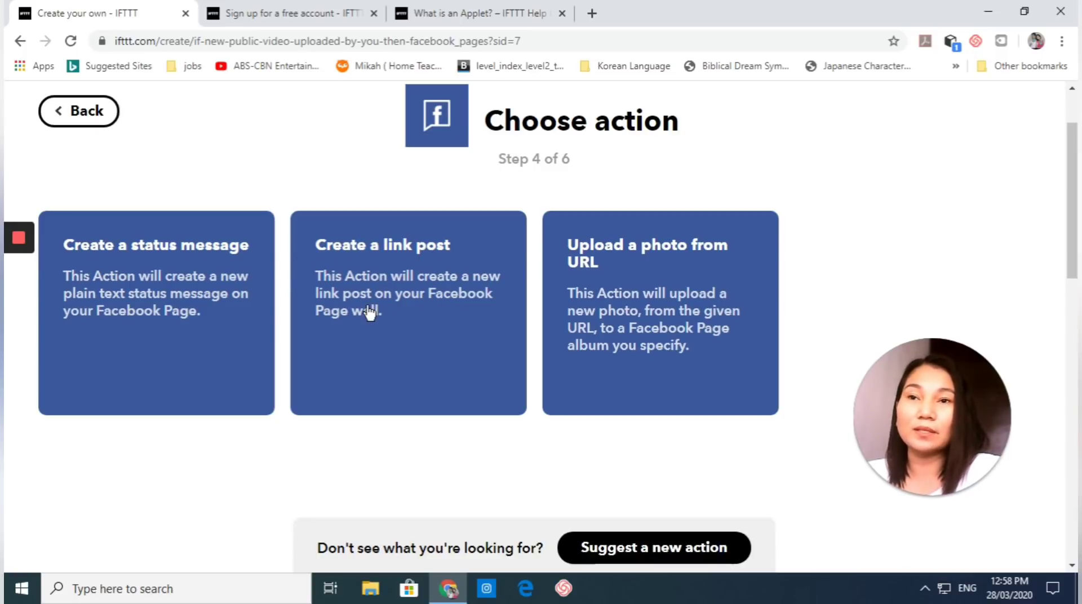
pyautogui.click(402, 289)
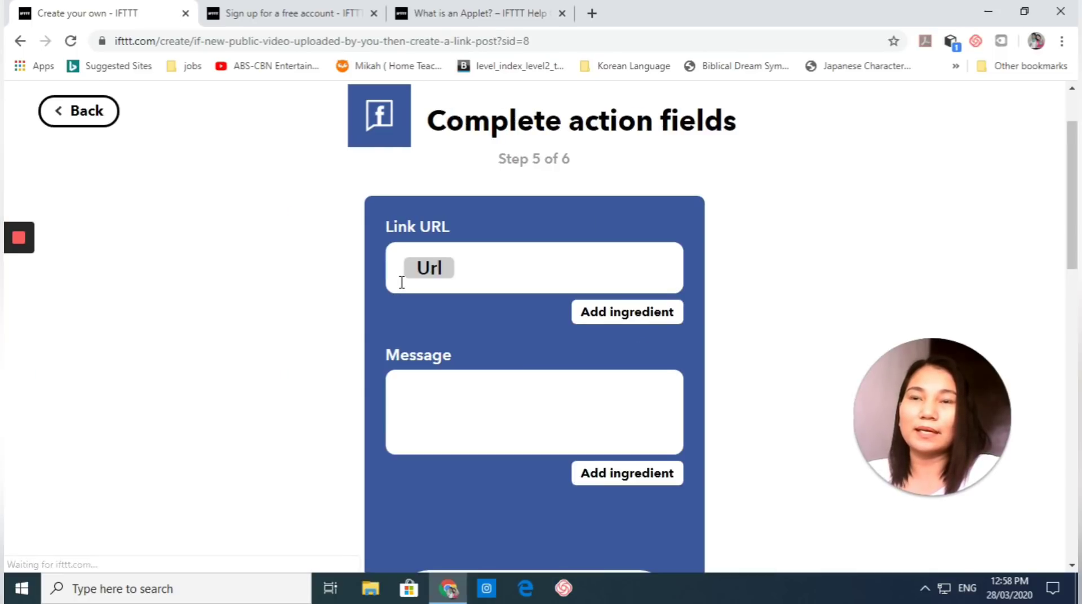
# Add the Title ingredient after Url in the link post's Link URL.
pyautogui.click(529, 259)
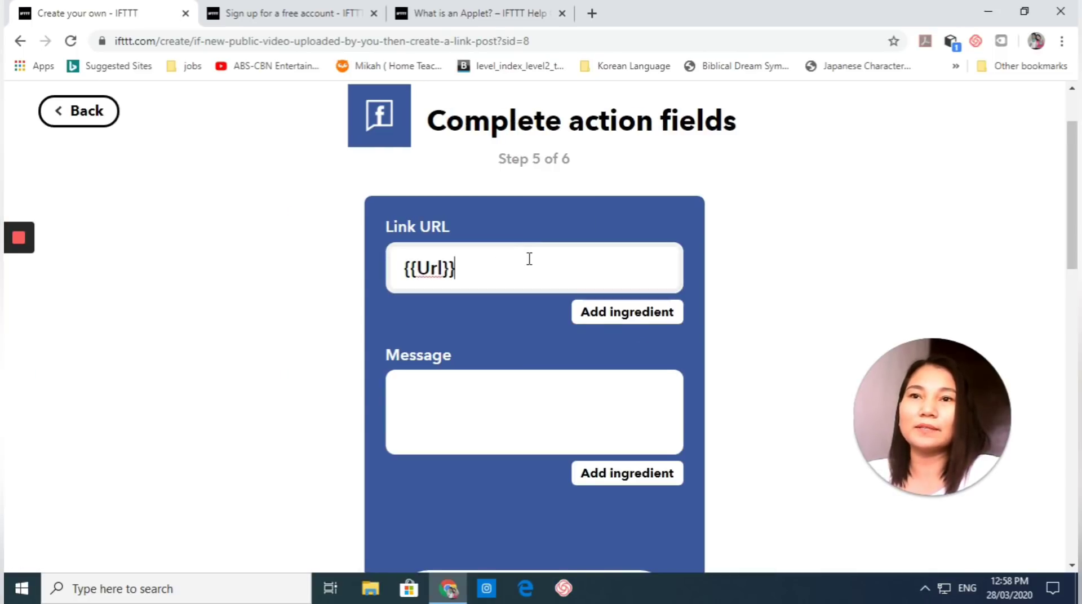
pyautogui.click(626, 317)
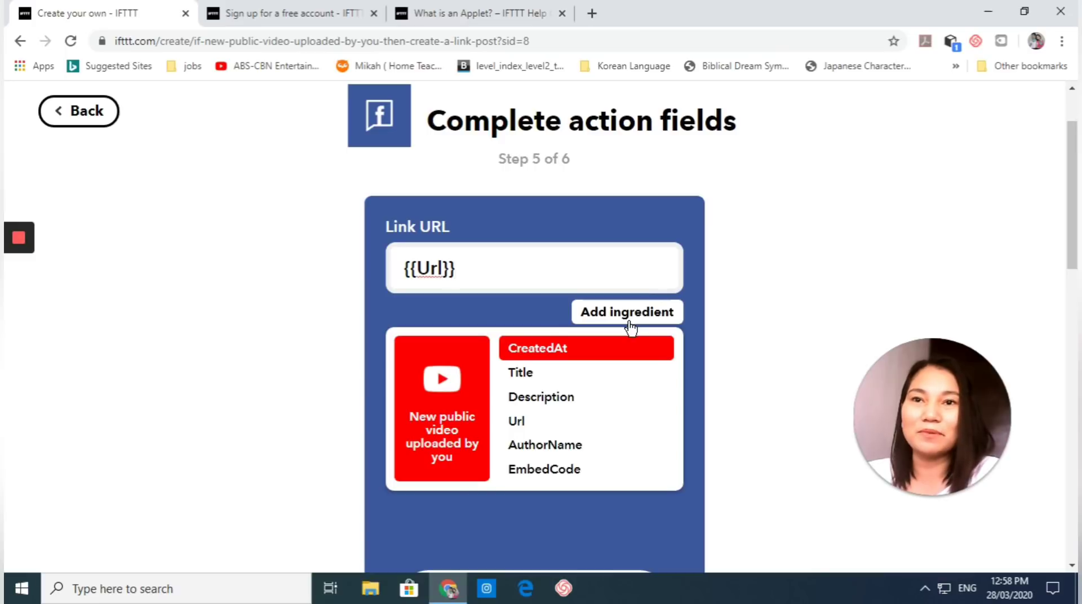
pyautogui.click(516, 371)
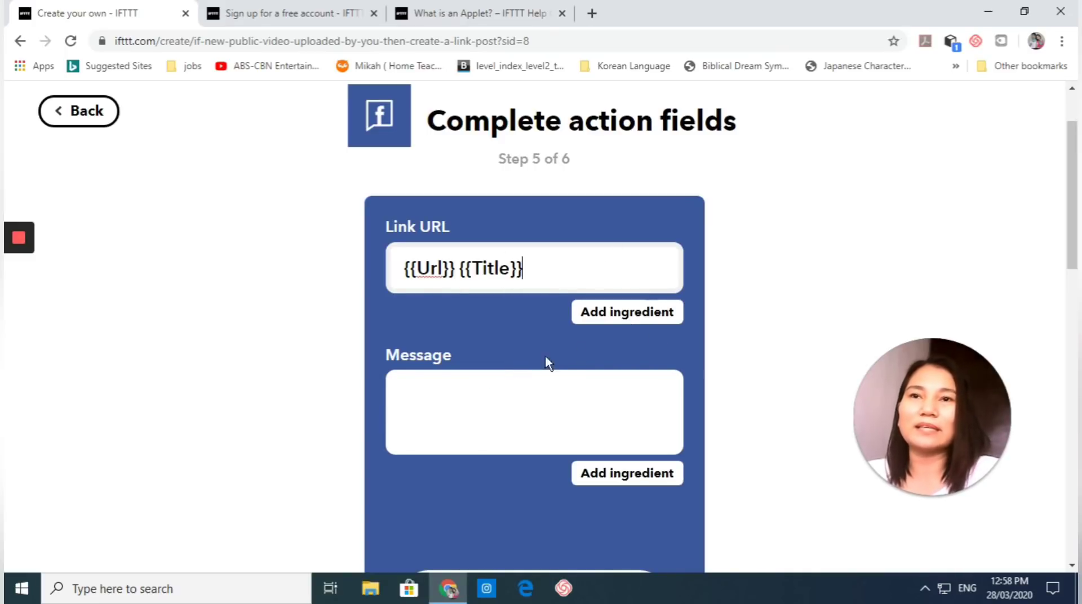
# Add the Description ingredient to the link post's Message.
pyautogui.click(566, 406)
pyautogui.click(649, 473)
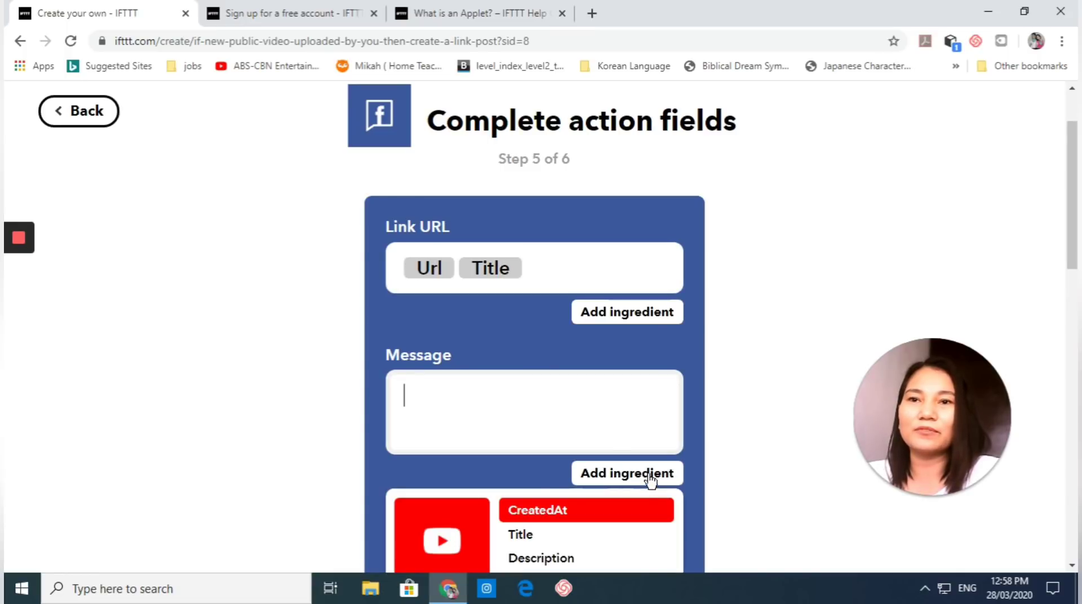
pyautogui.scroll(-2, 541, 466)
pyautogui.click(560, 428)
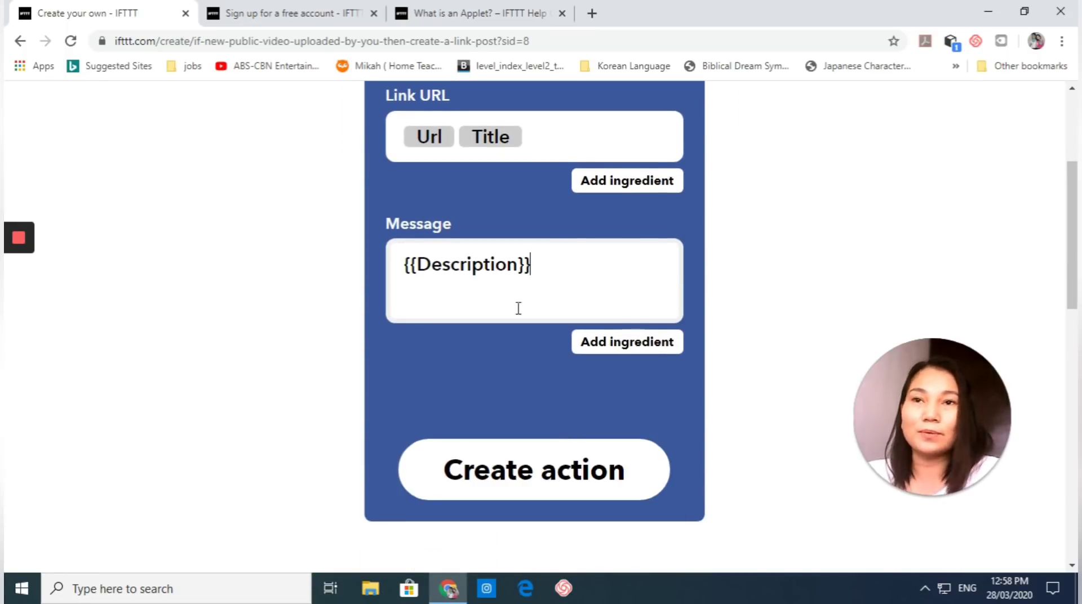
# Create the link post action and finish the Applet with run notifications left on.
pyautogui.click(530, 475)
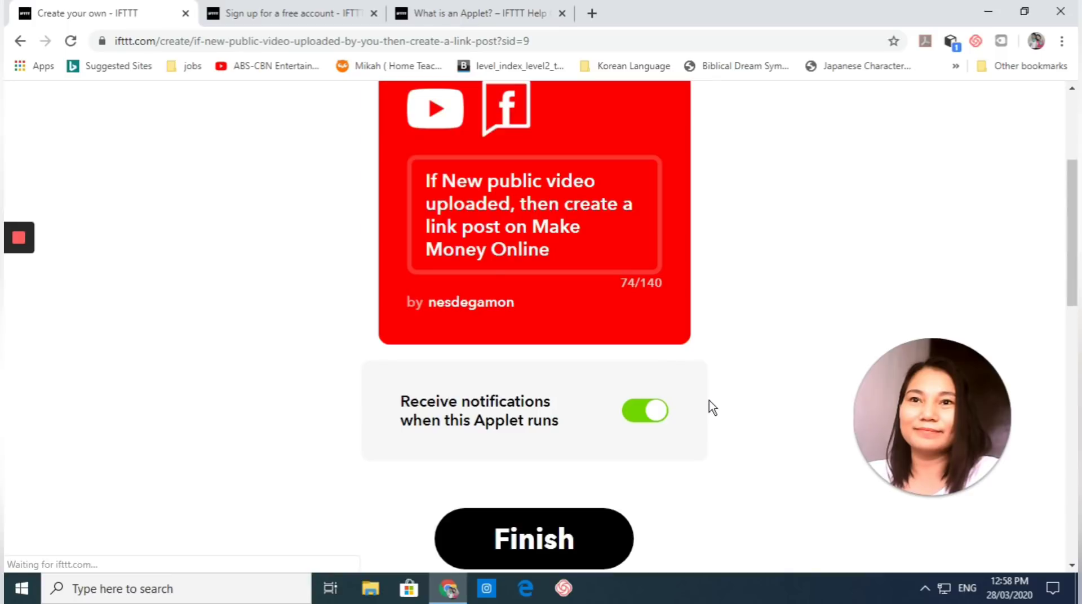
pyautogui.scroll(-2, 669, 476)
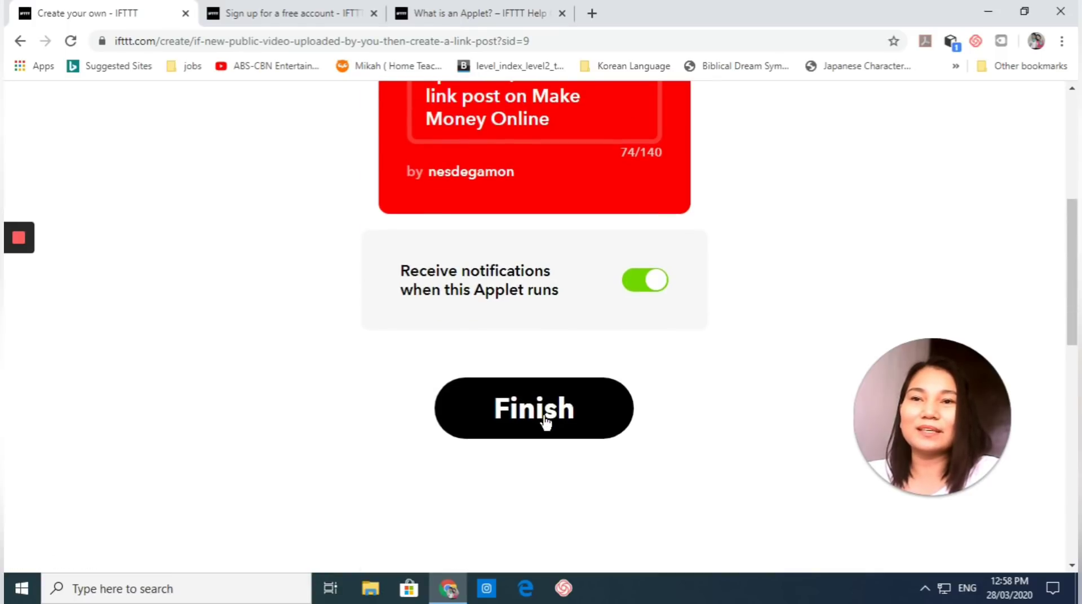
pyautogui.click(545, 421)
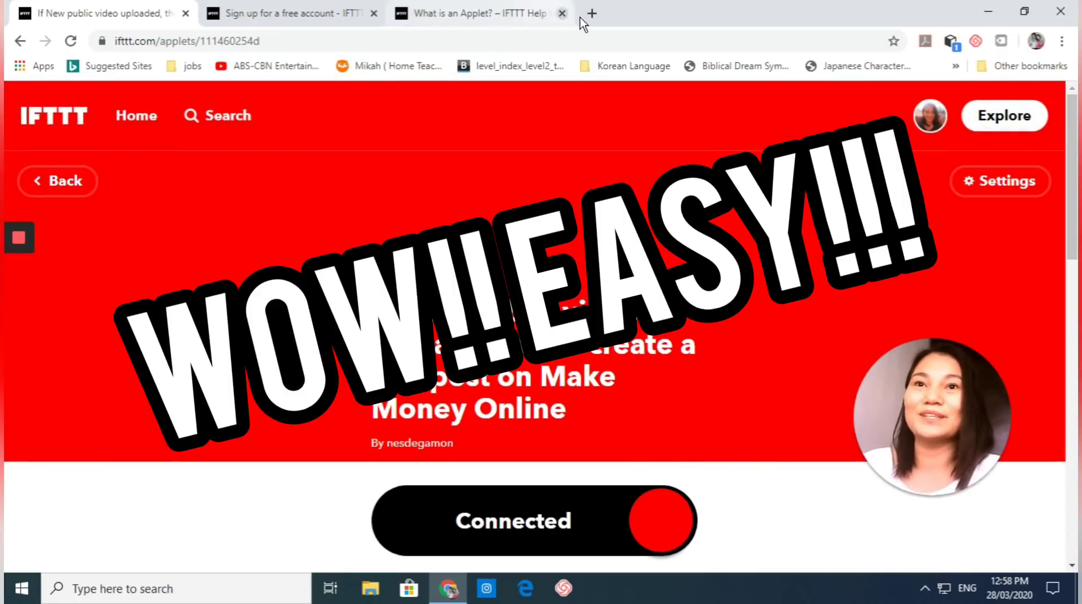
# Open youtube.com in a new browser tab and go to the account's own channel page.
pyautogui.click(591, 13)
pyautogui.write('youtube.com')
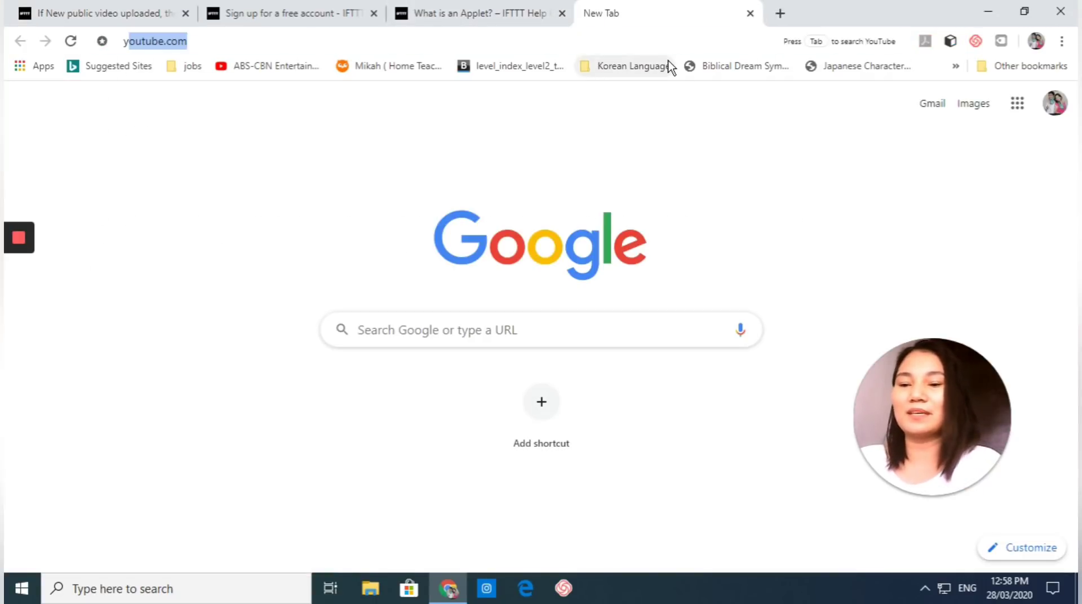
pyautogui.press('Return')
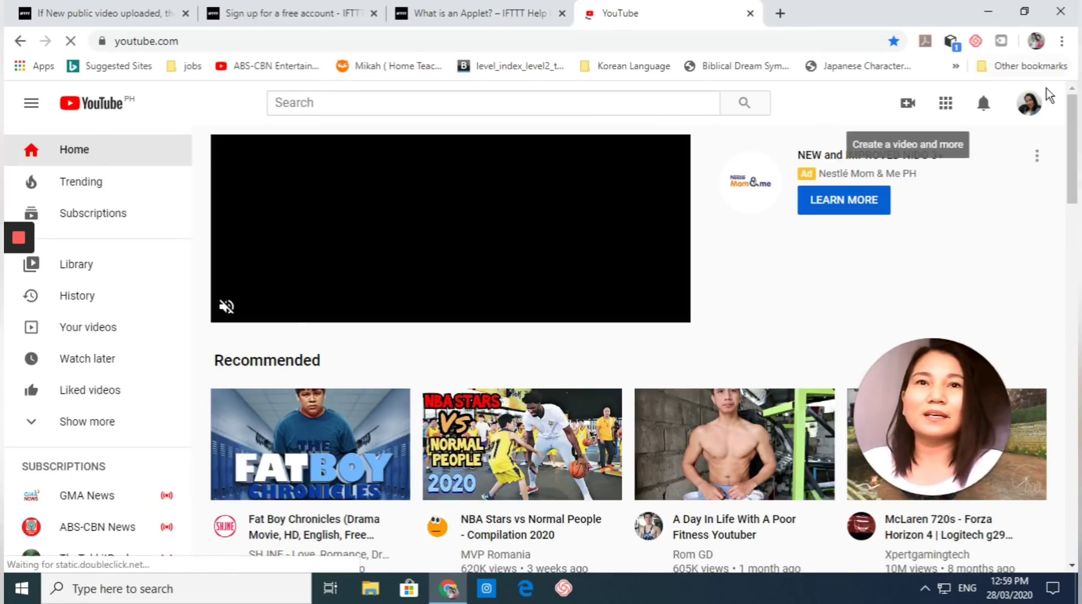
pyautogui.click(1031, 110)
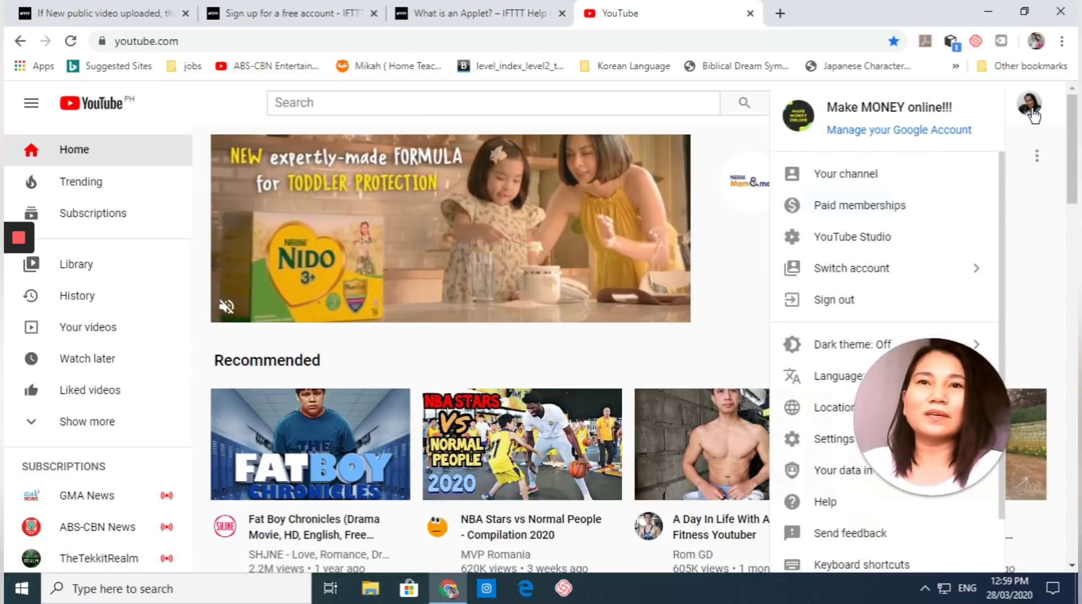
pyautogui.click(858, 176)
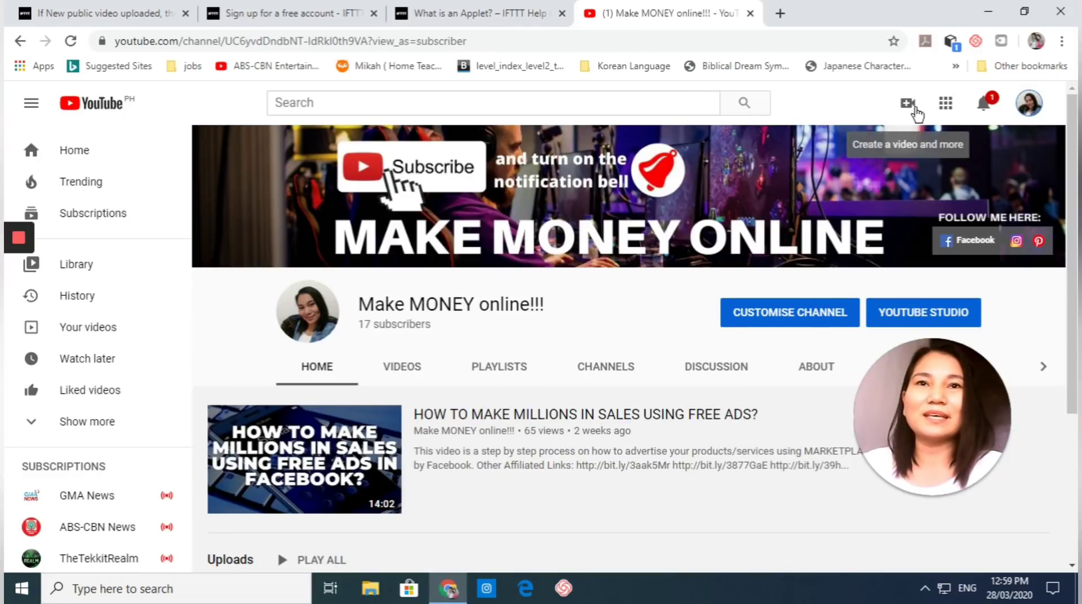
# Start a video upload on the channel and open the file chooser.
pyautogui.click(912, 109)
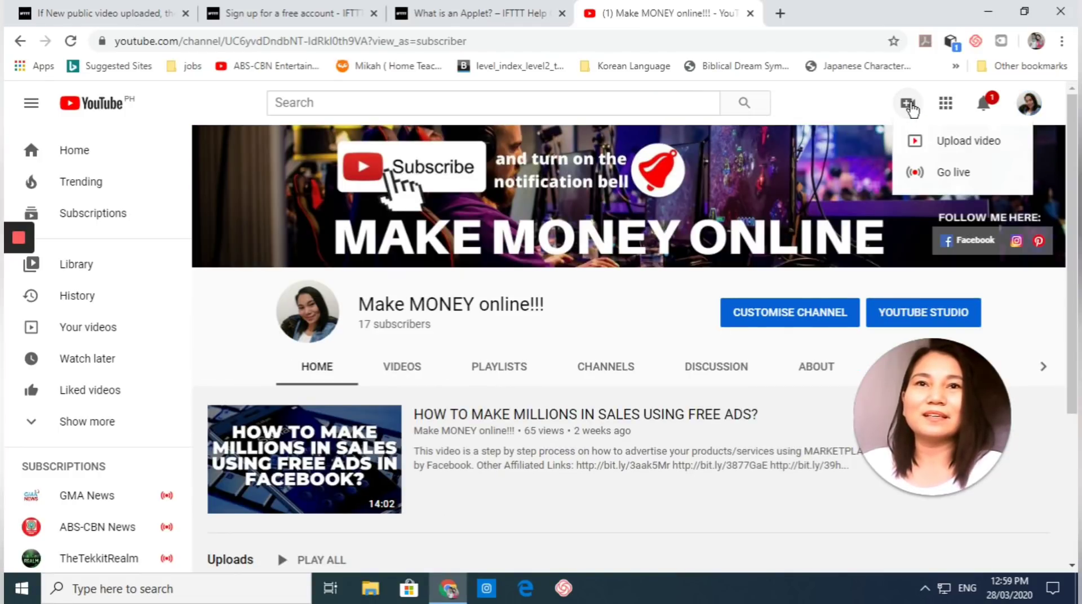
pyautogui.click(927, 139)
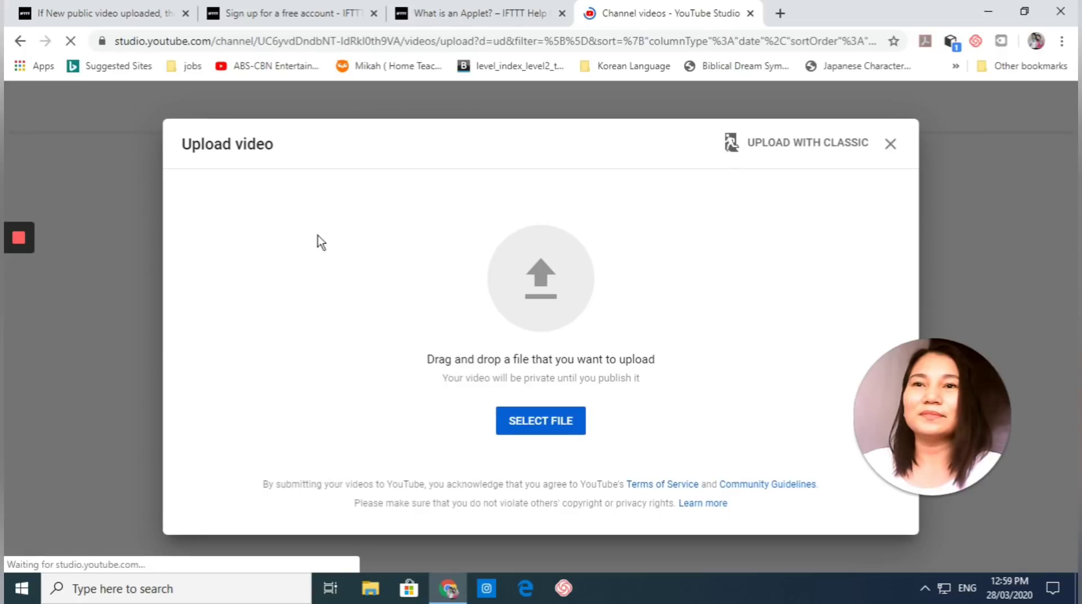
pyautogui.click(551, 429)
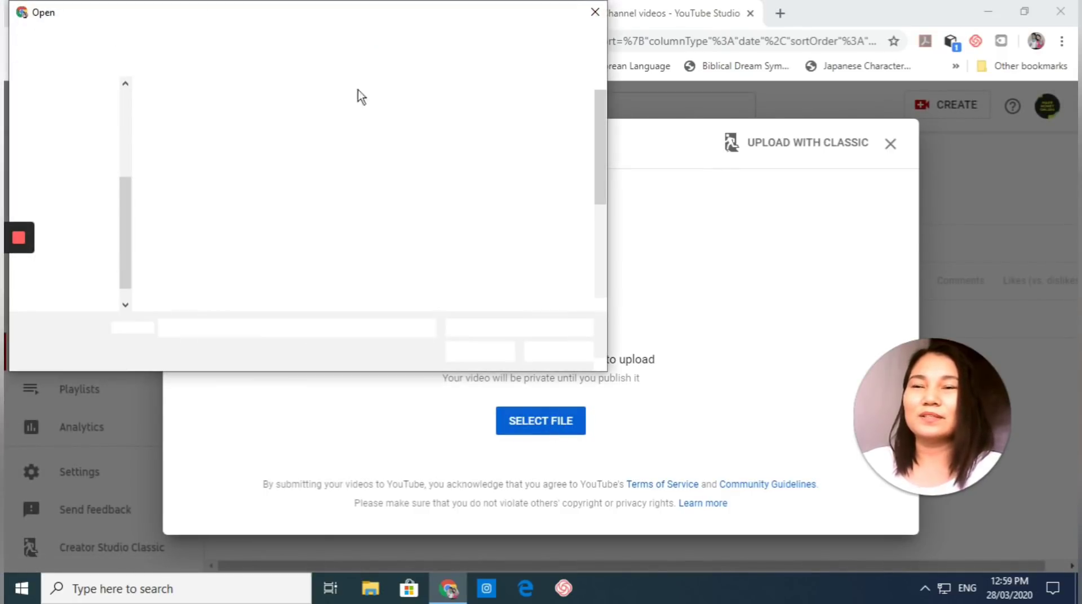
pyautogui.click(105, 291)
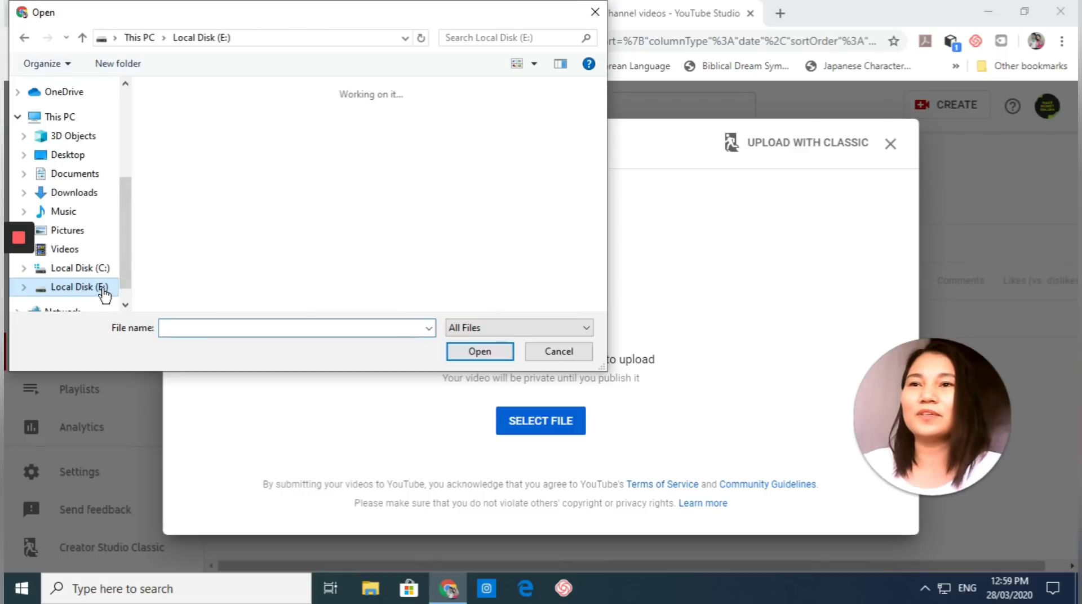
pyautogui.doubleClick(363, 113)
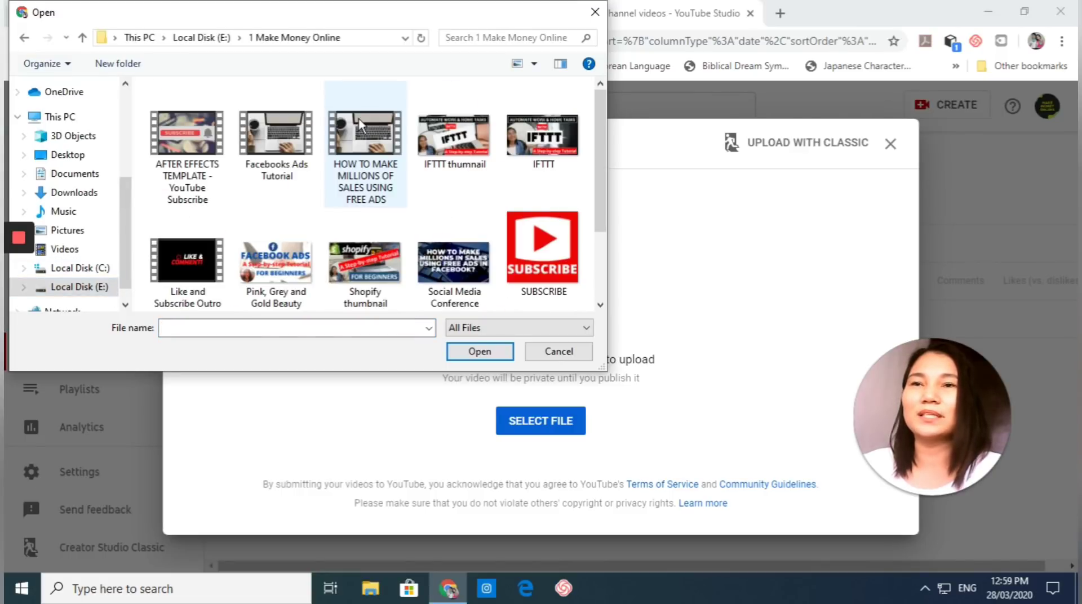
pyautogui.scroll(-1, 450, 182)
pyautogui.scroll(1, 449, 189)
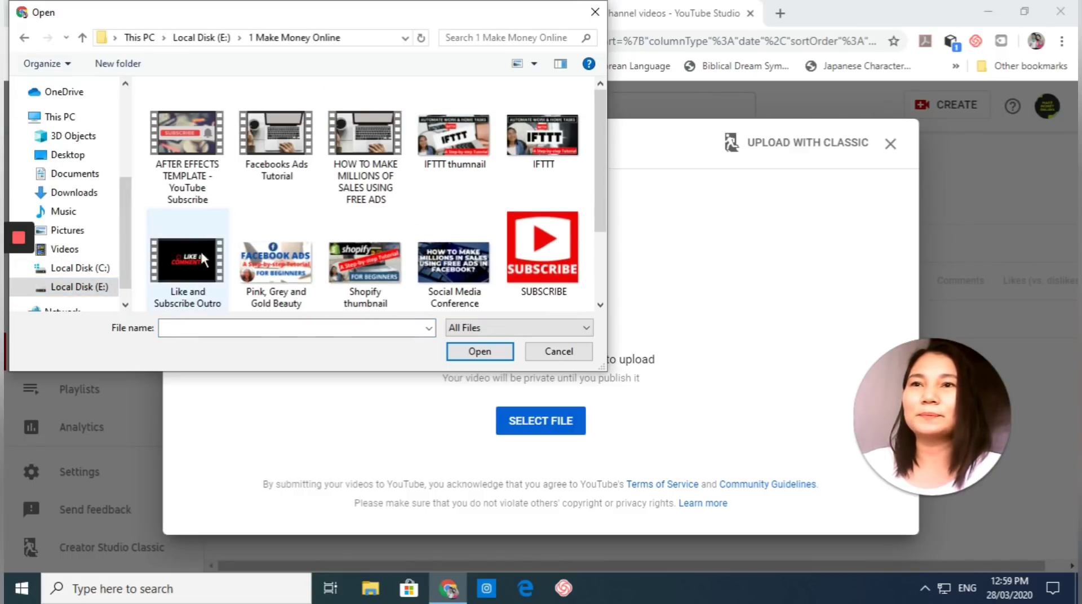
# Upload the video file TUTORIAL PURPOSES from the 1 Haciendas > Videos folder on Local Disk (E:).
pyautogui.click(81, 289)
pyautogui.doubleClick(292, 120)
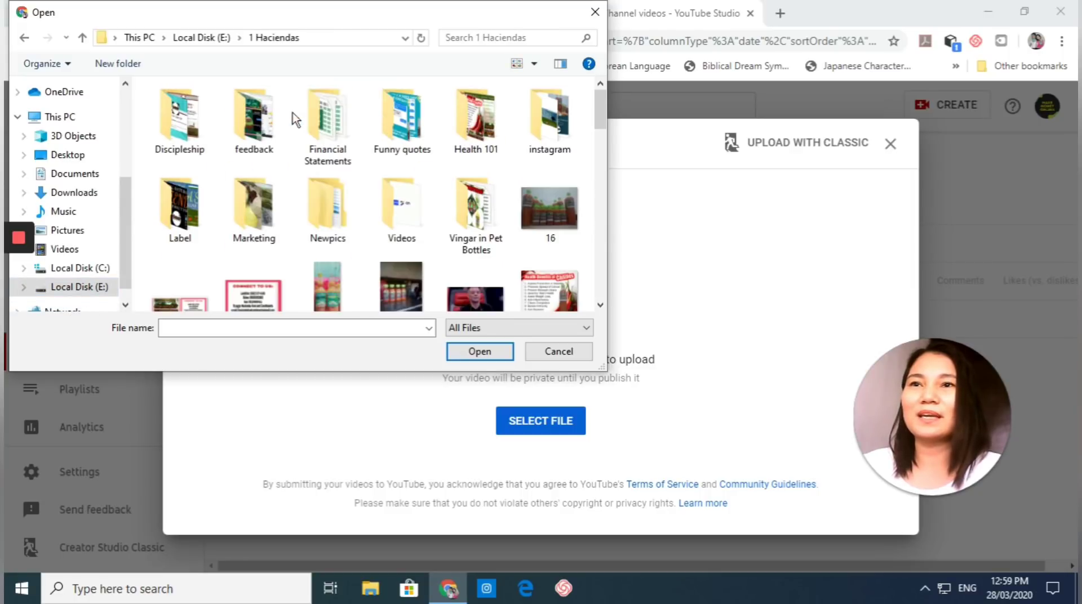
pyautogui.scroll(-5, 423, 180)
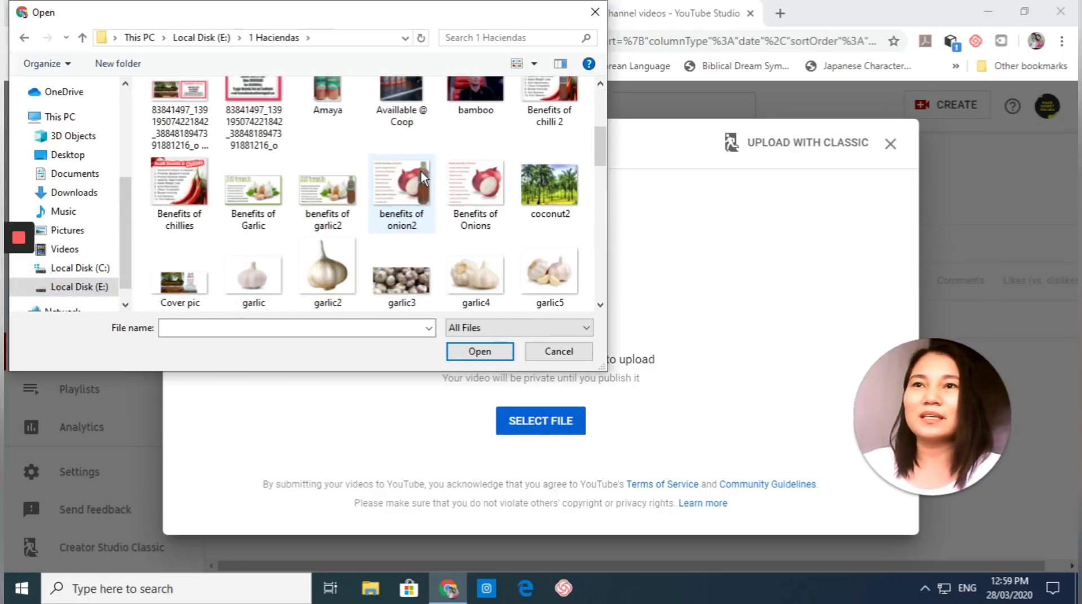
pyautogui.scroll(3, 424, 179)
pyautogui.scroll(-1, 462, 209)
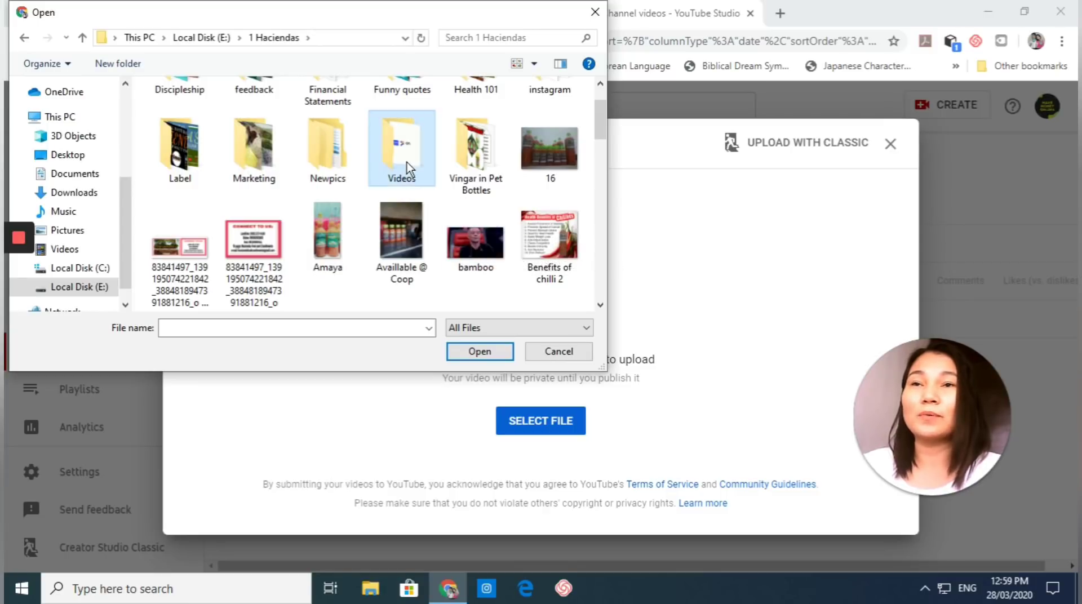
pyautogui.doubleClick(402, 147)
pyautogui.click(208, 121)
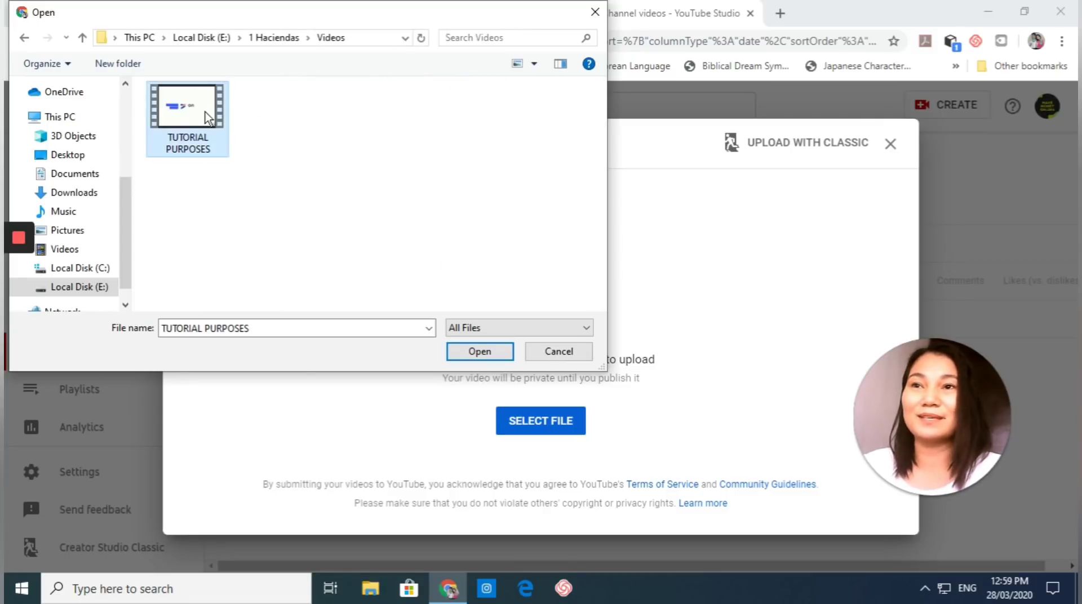
pyautogui.click(480, 351)
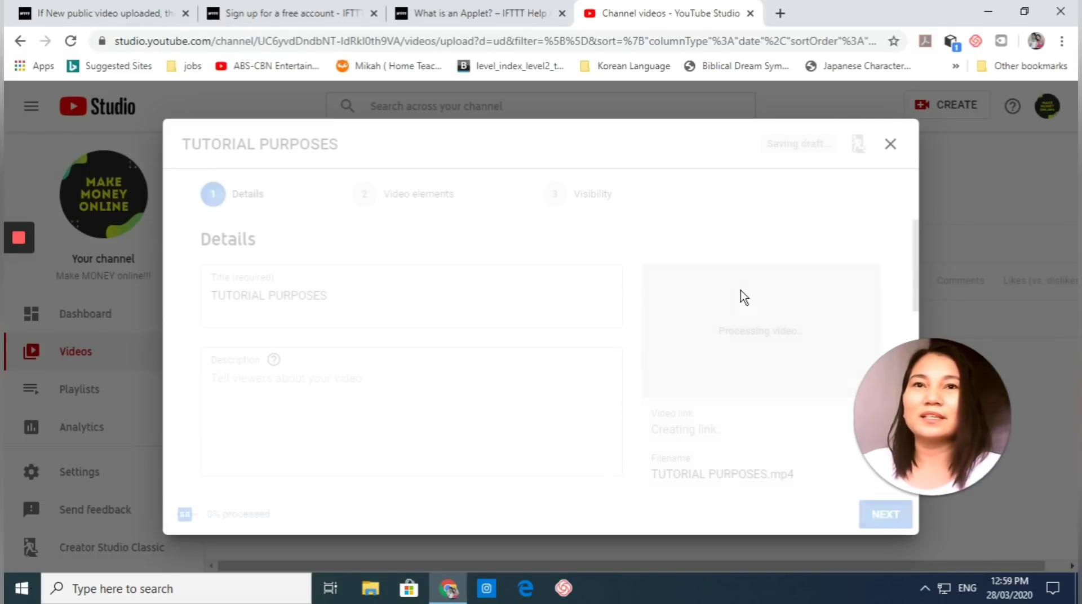
# Enter "This is for tutorial purposes" as the video's description.
pyautogui.scroll(-2, 540, 299)
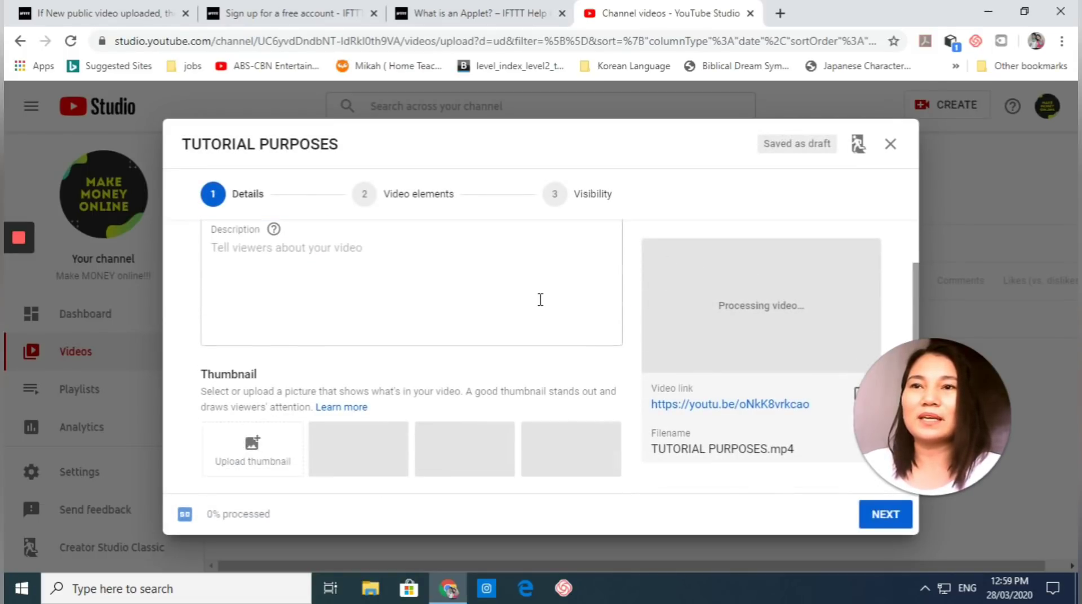
pyautogui.click(304, 270)
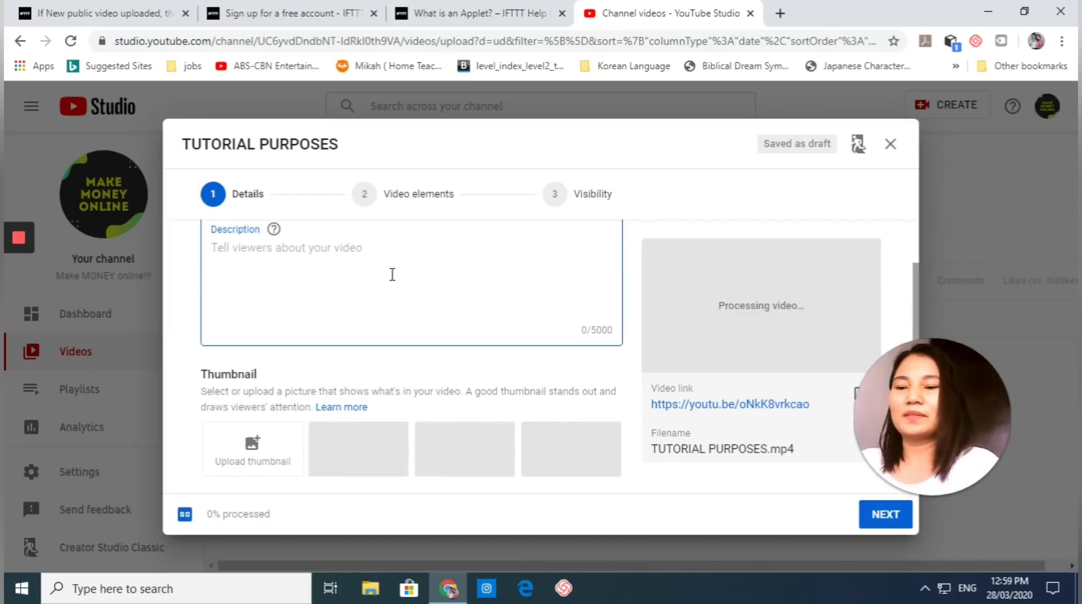
pyautogui.write('This is ')
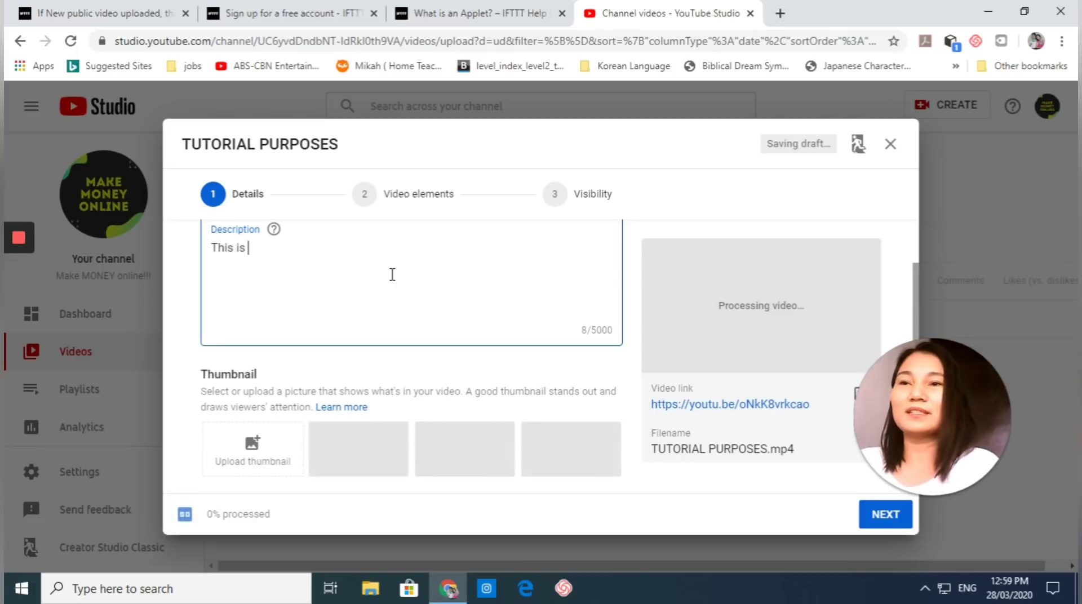
pyautogui.write('for turo')
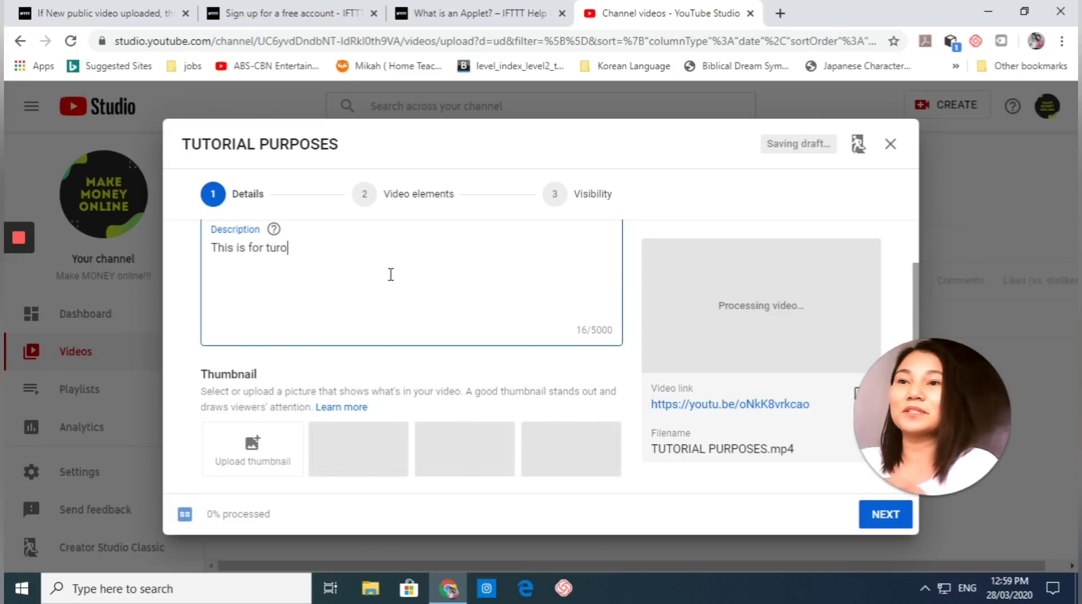
pyautogui.press('BackSpace')
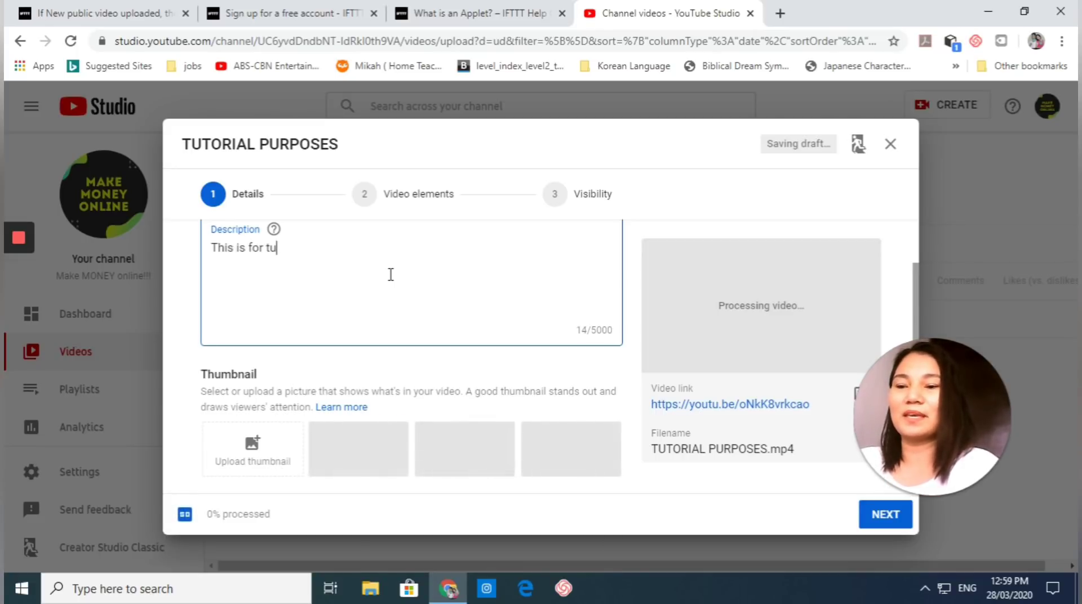
pyautogui.write('torial p')
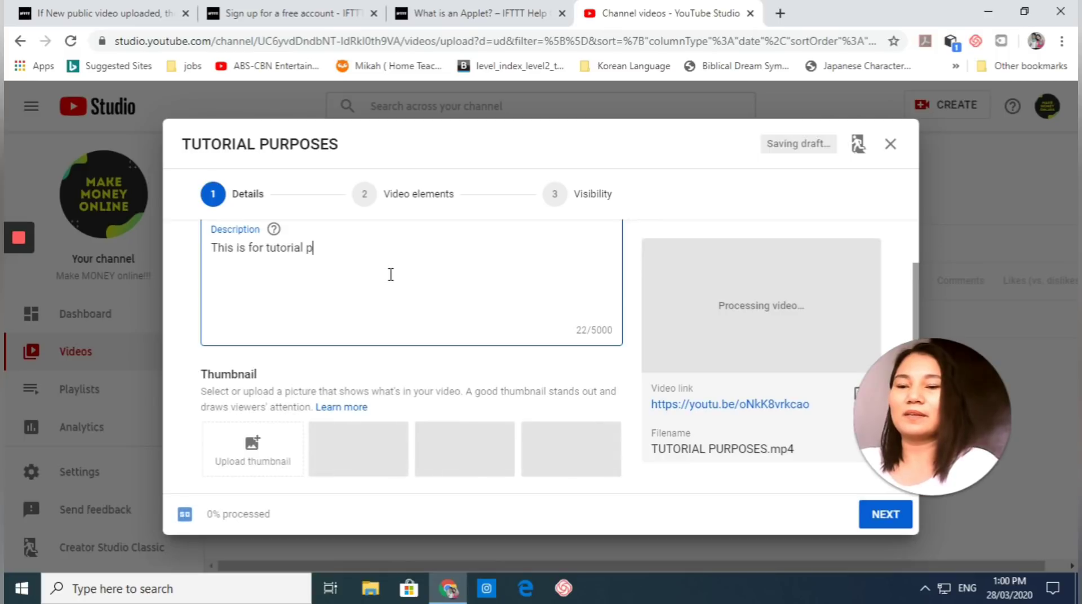
pyautogui.write('urposes')
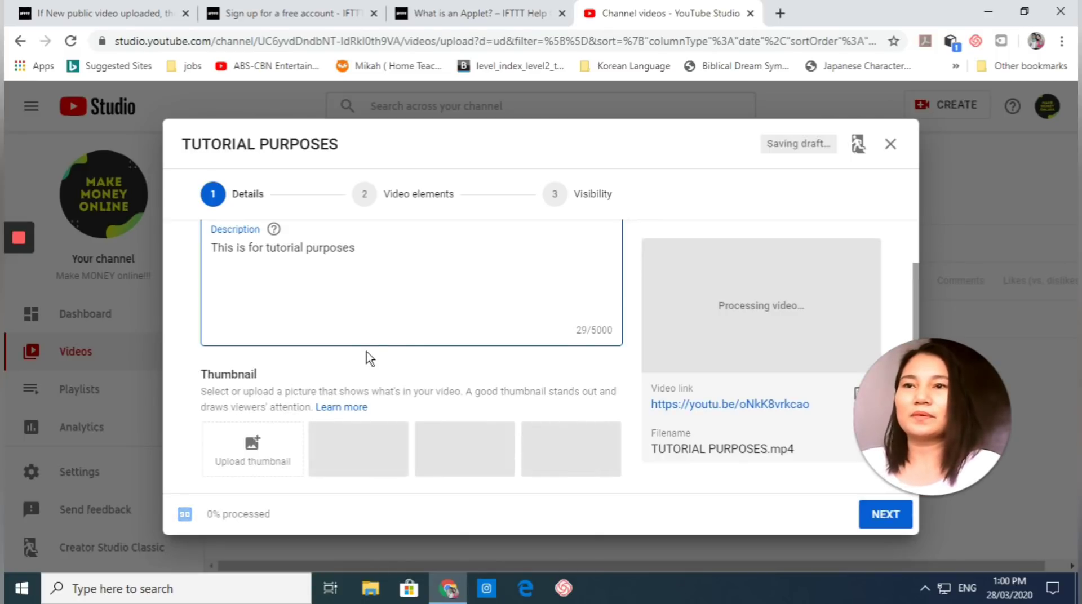
# Leave the video out of any playlist and set its audience to "No, it's not Made for Kids".
pyautogui.scroll(-2, 381, 403)
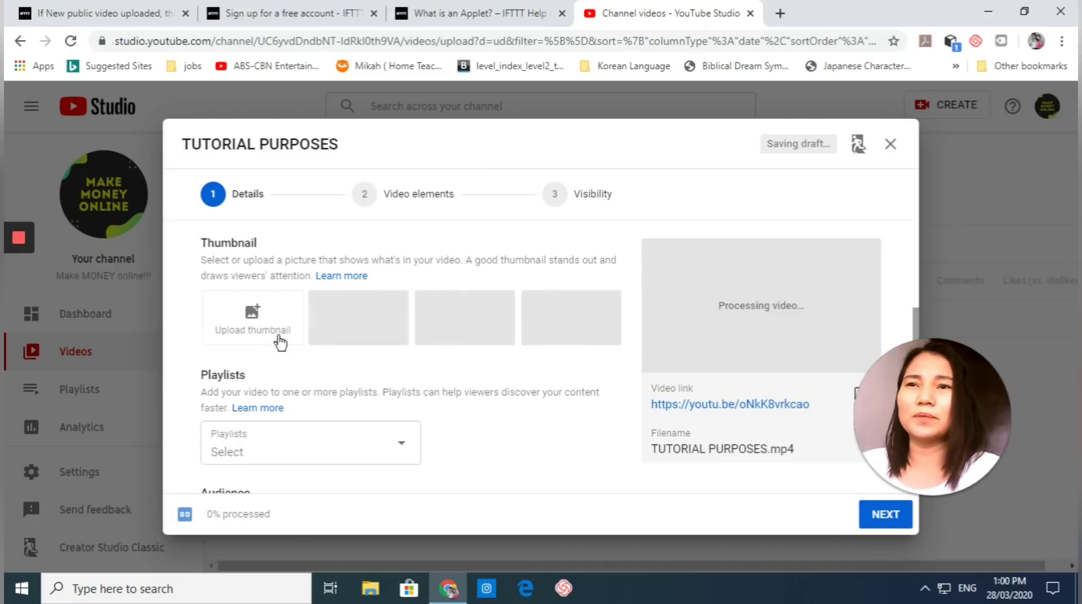
pyautogui.scroll(-2, 478, 411)
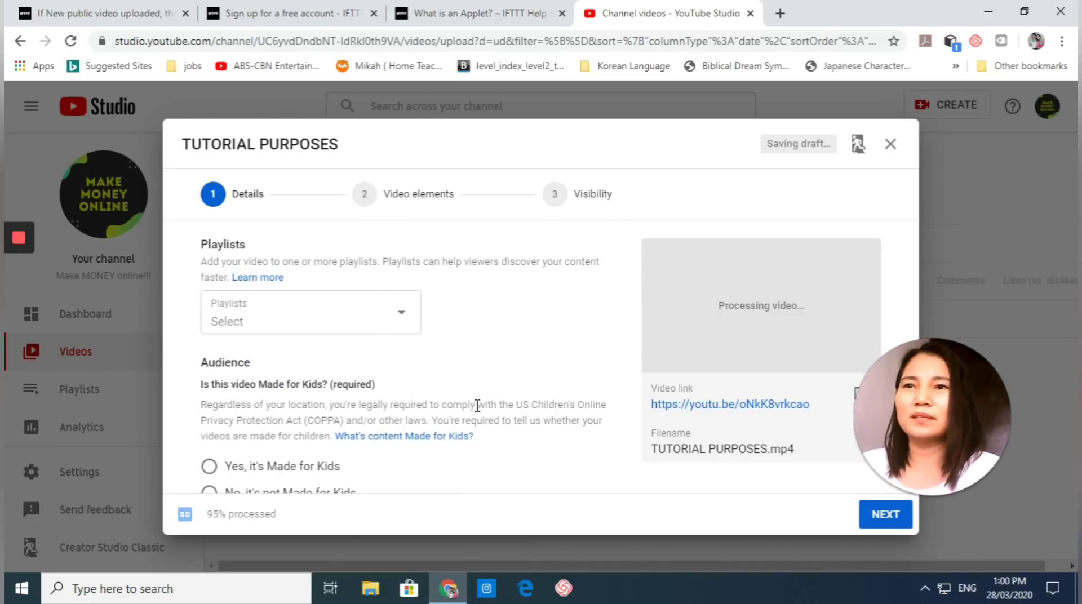
pyautogui.click(414, 318)
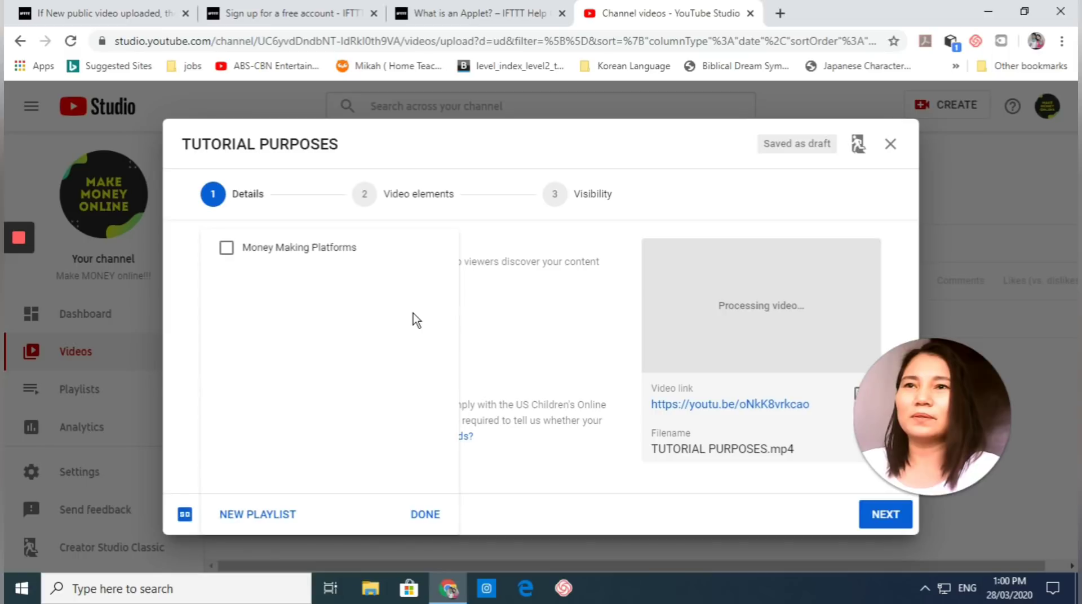
pyautogui.click(513, 329)
pyautogui.scroll(-3, 513, 329)
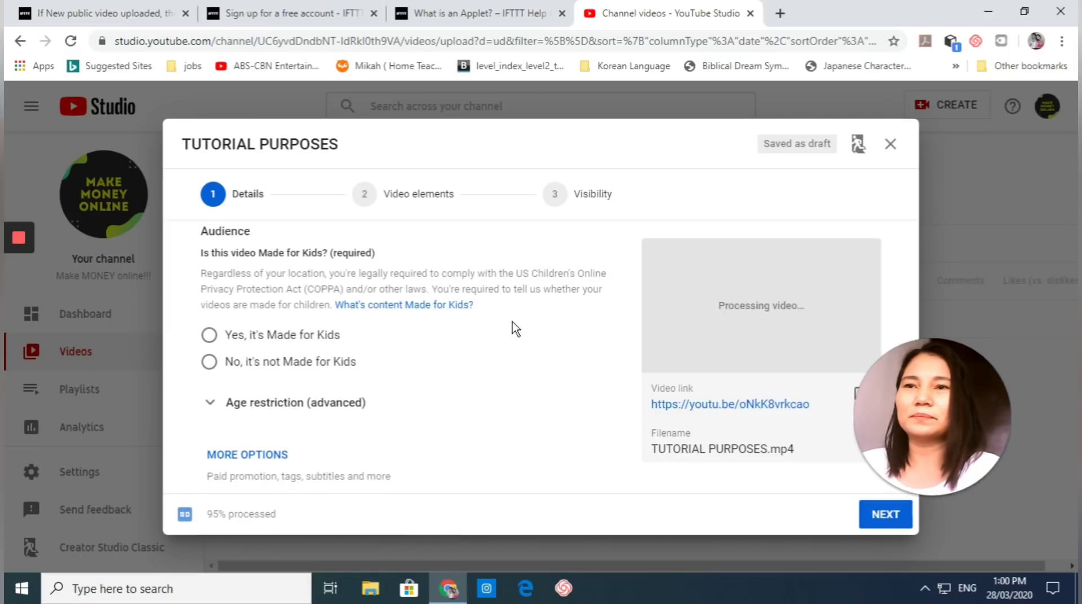
pyautogui.click(209, 352)
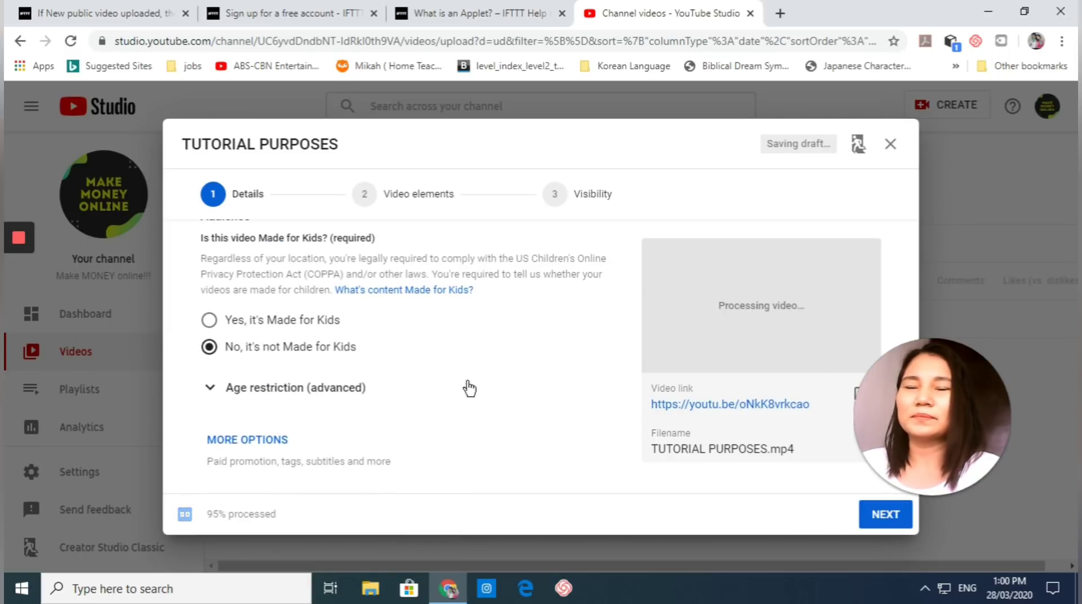
# Choose the suggested thumbnail reading "The best vinegar is finally here" for the video.
pyautogui.scroll(10, 443, 355)
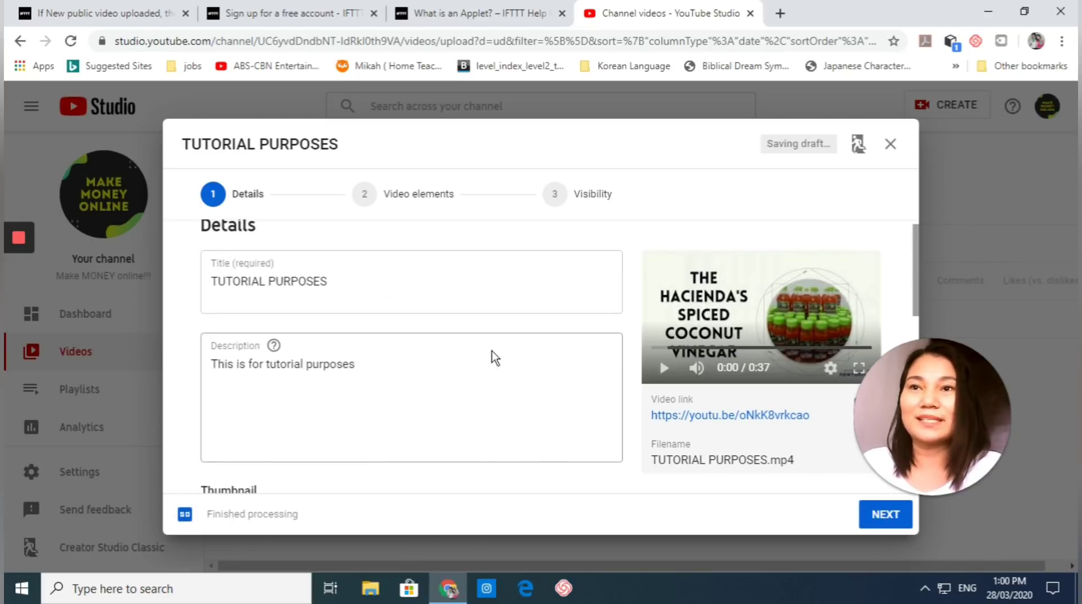
pyautogui.scroll(-5, 495, 357)
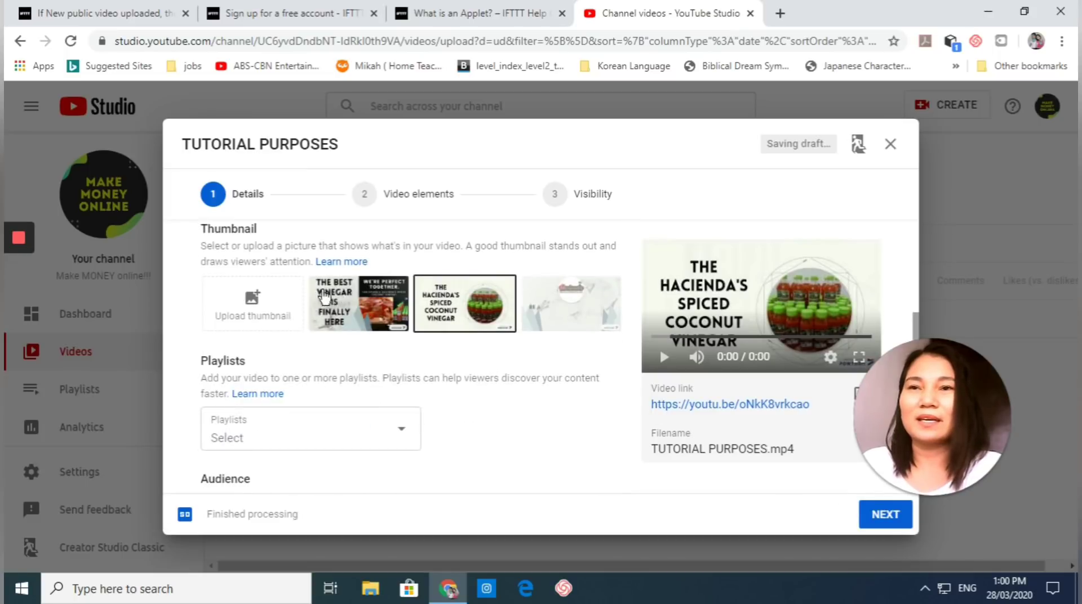
pyautogui.click(359, 301)
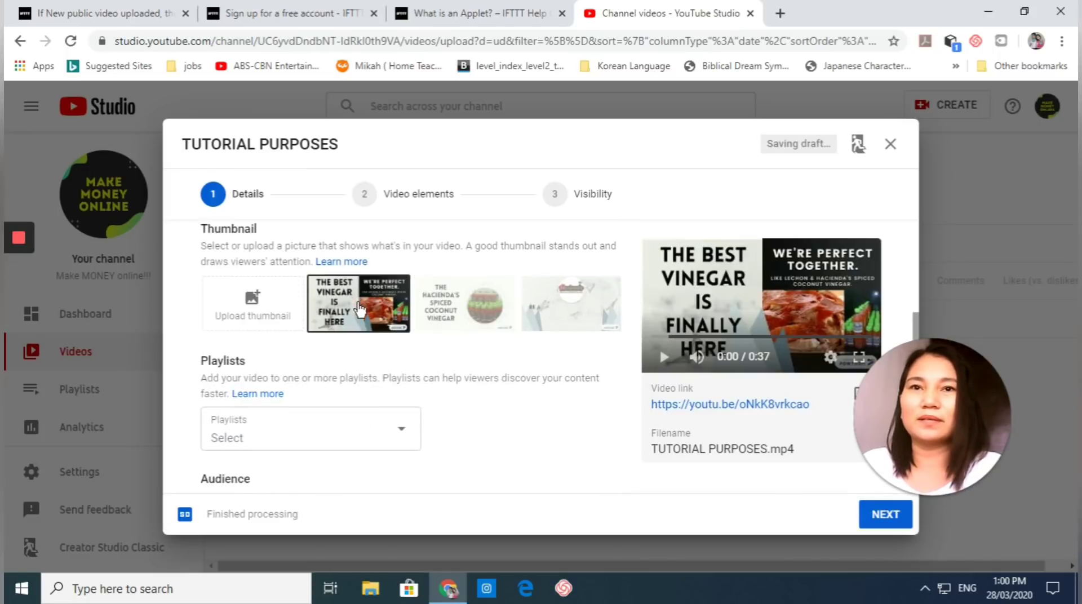
# Skip the end screen and cards, set the video's visibility to Public and publish it.
pyautogui.click(878, 521)
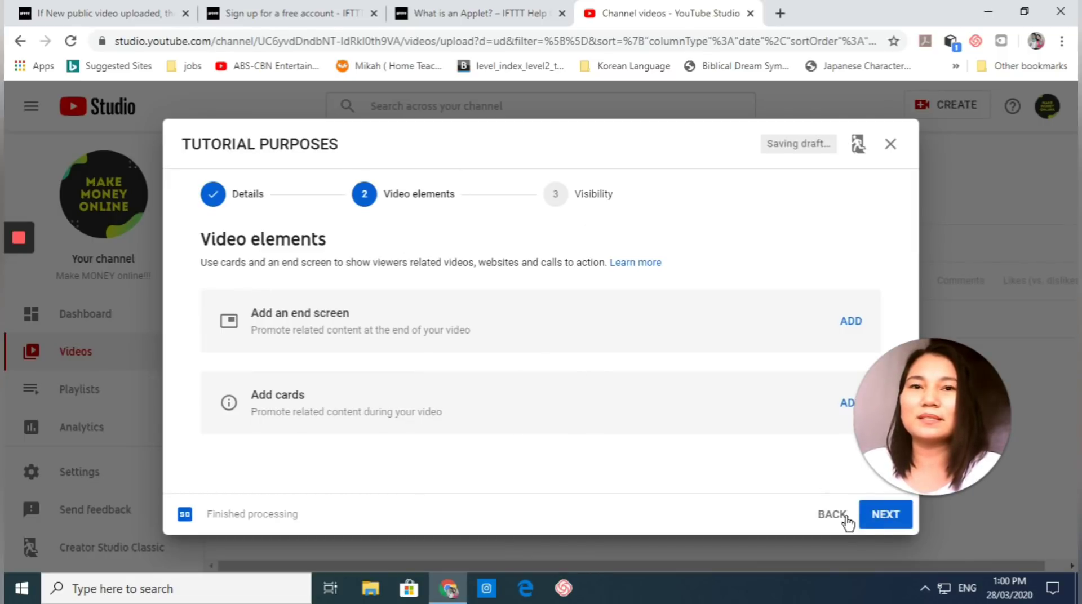
pyautogui.click(898, 523)
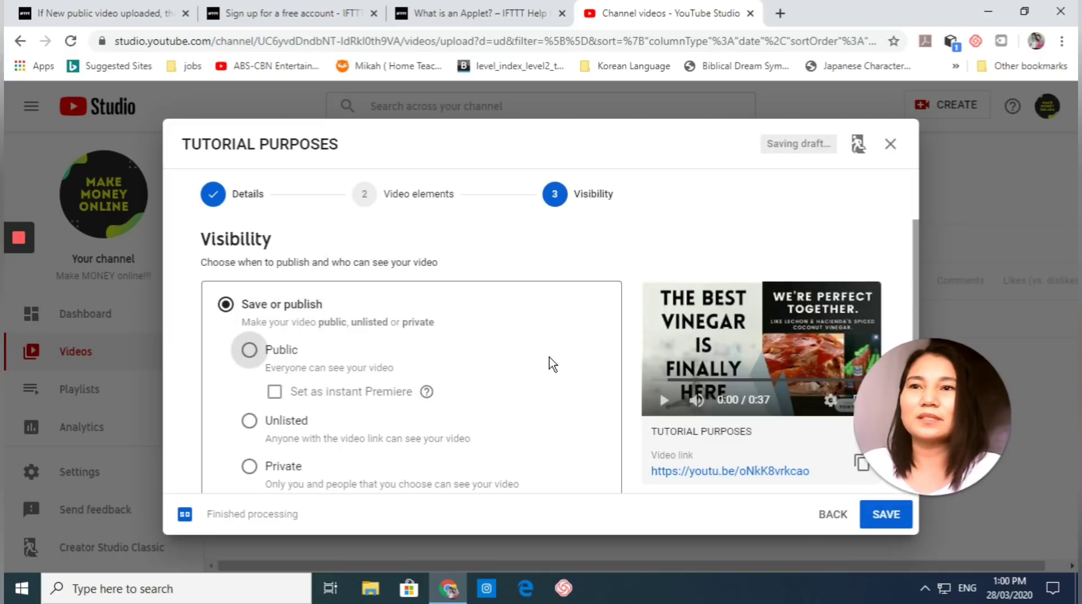
pyautogui.click(251, 351)
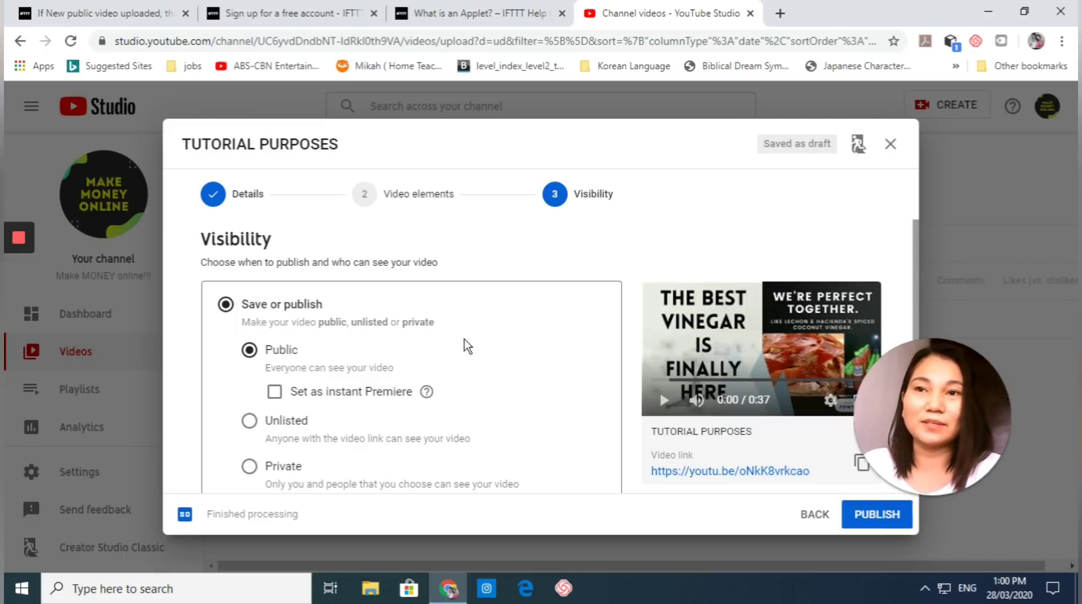
pyautogui.scroll(-2, 597, 398)
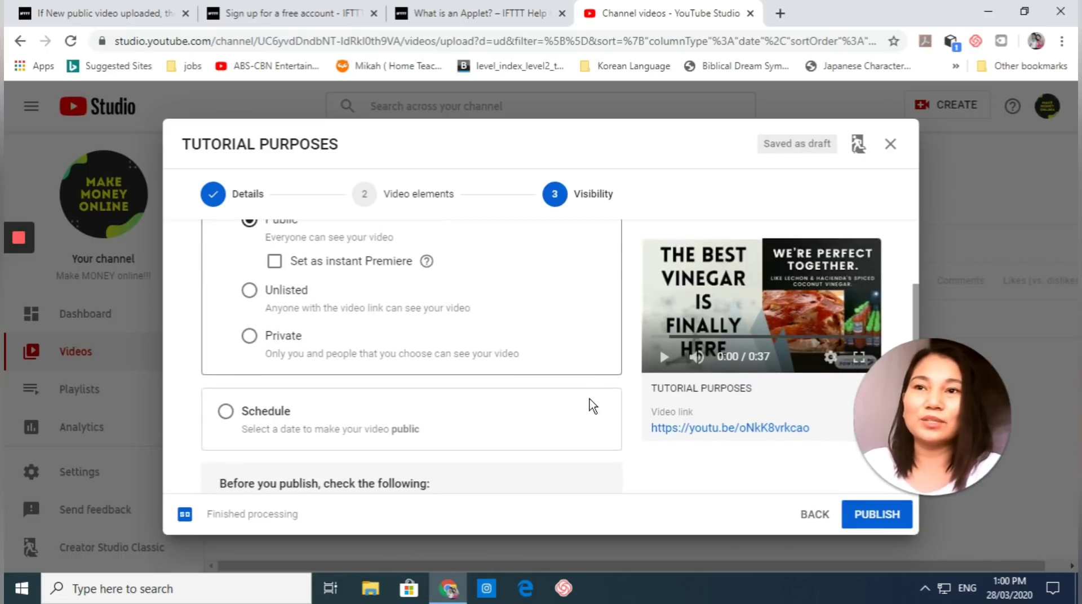
pyautogui.scroll(-2, 451, 370)
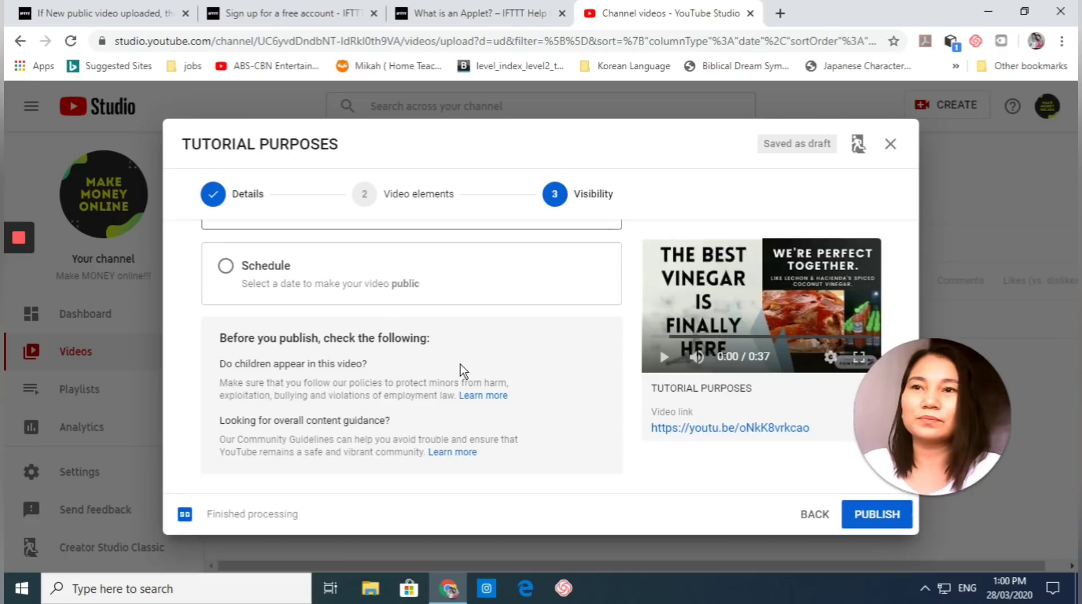
pyautogui.click(878, 514)
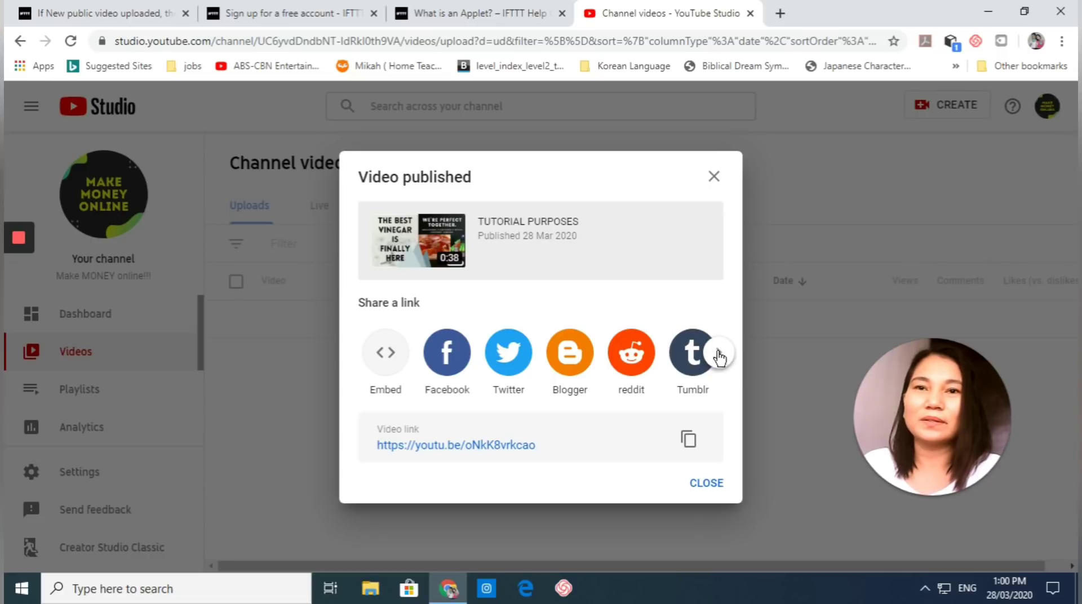
# Look through the sharing options for the published video, then close them and review the channel's video list.
pyautogui.click(720, 356)
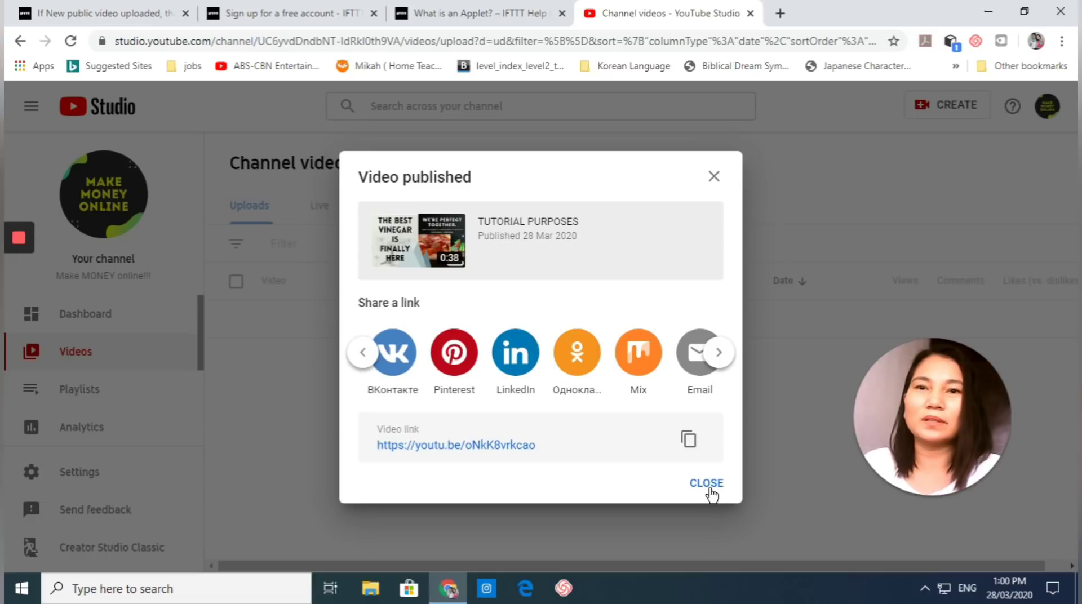
pyautogui.click(708, 484)
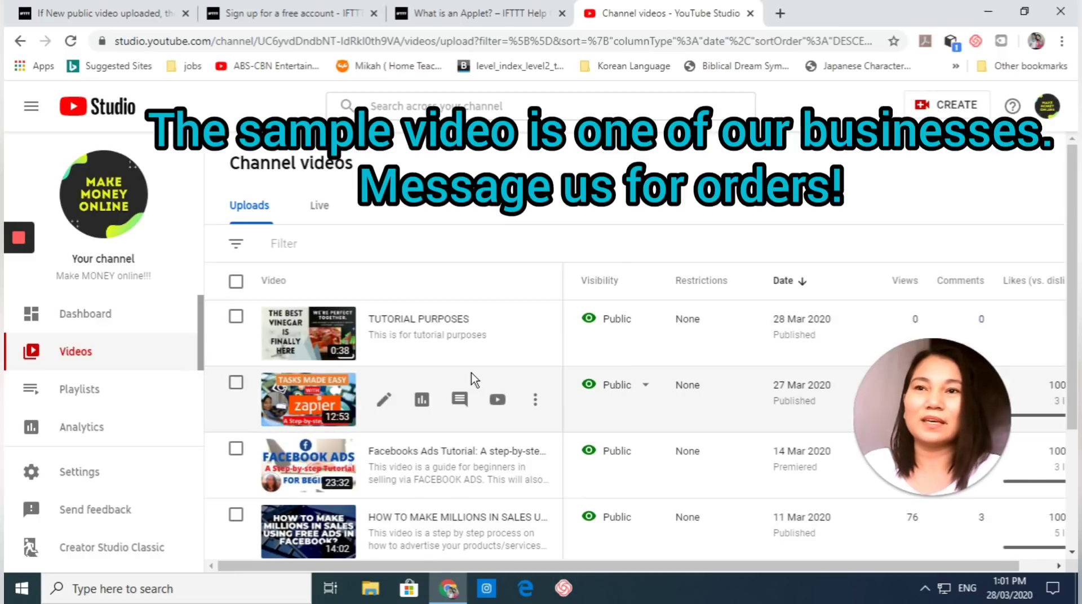
pyautogui.scroll(-3, 471, 373)
pyautogui.scroll(3, 586, 485)
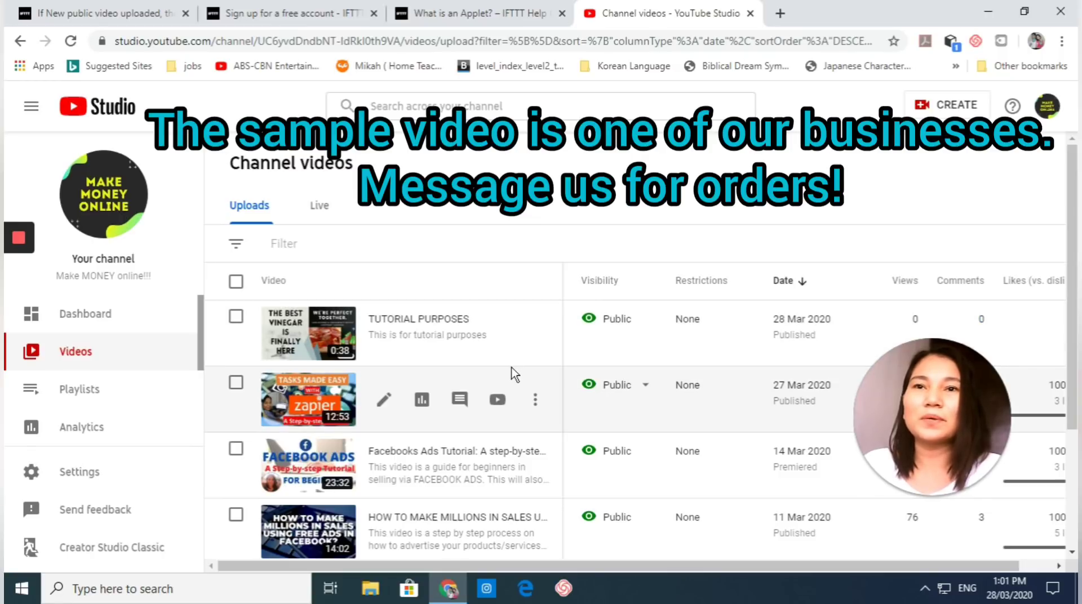
# Open facebook.com in a new browser tab and go to the list of the account's own Pages.
pyautogui.click(778, 13)
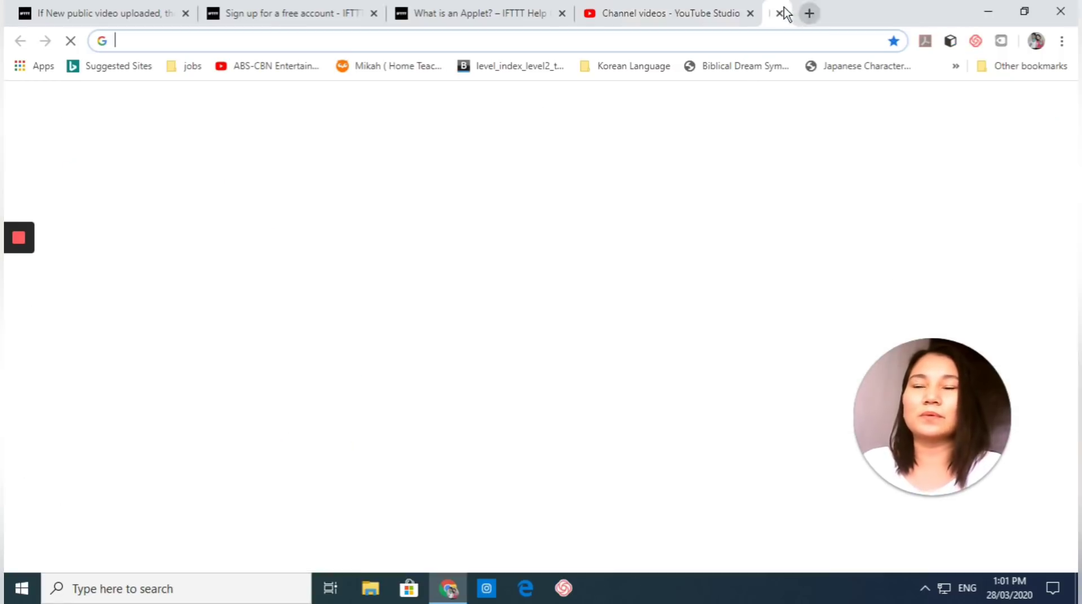
pyautogui.write('fa')
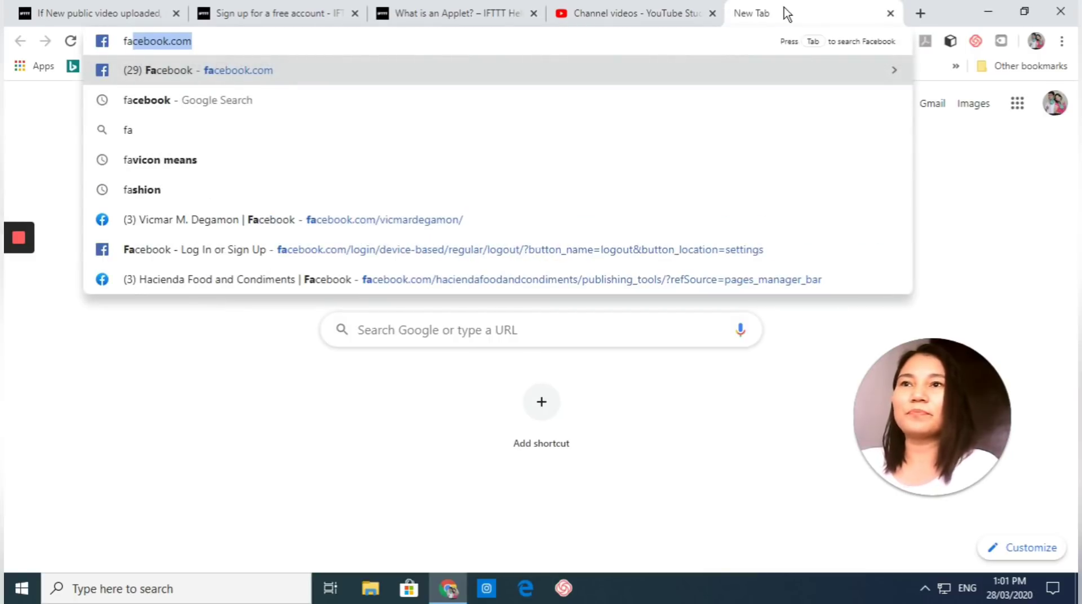
pyautogui.press('Return')
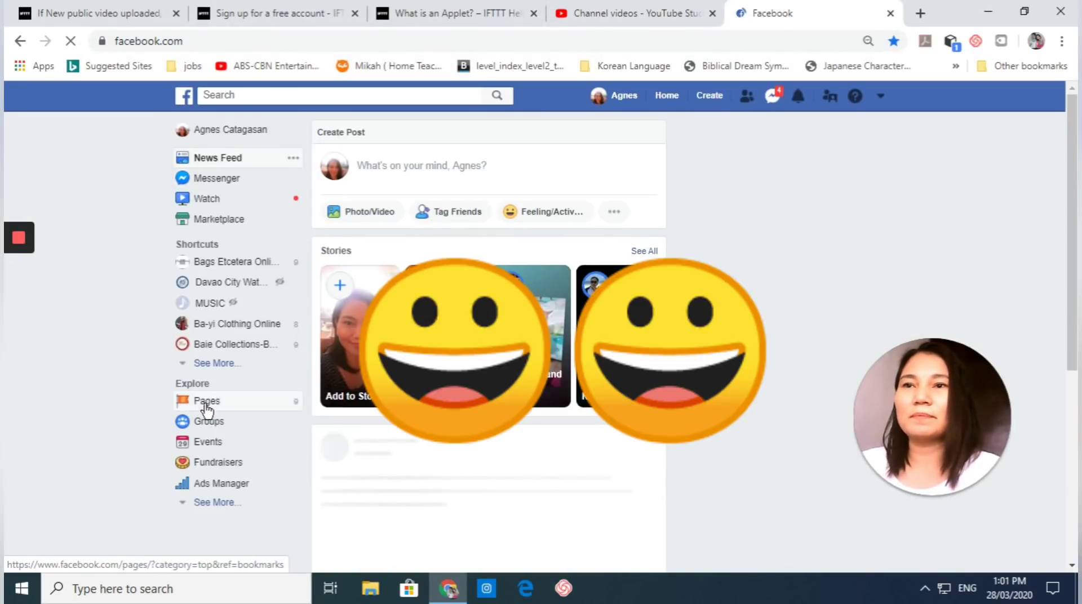
pyautogui.click(206, 403)
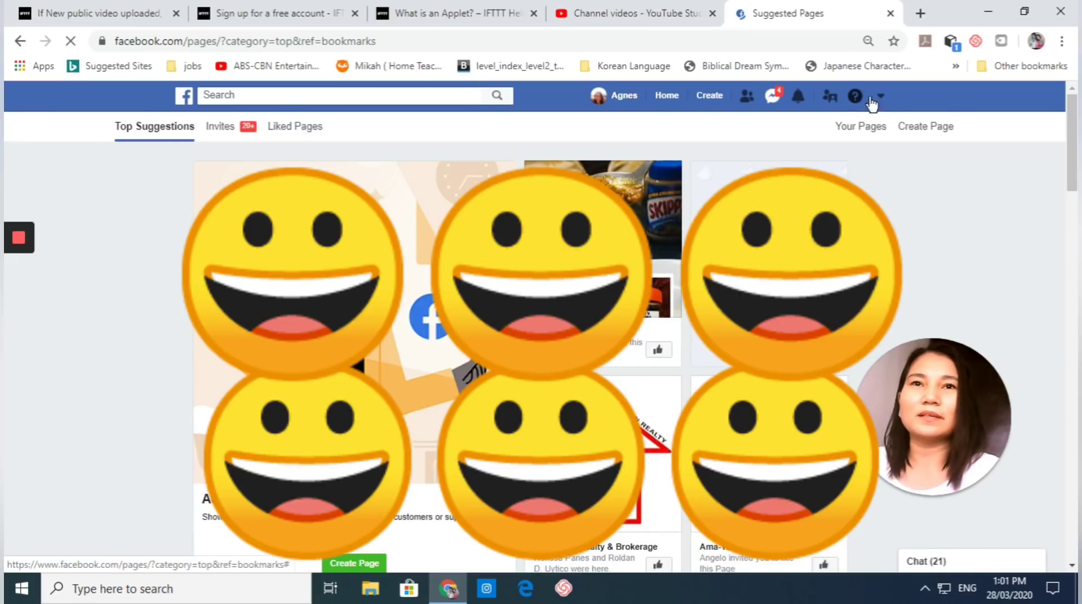
pyautogui.scroll(-4, 869, 120)
pyautogui.scroll(4, 841, 142)
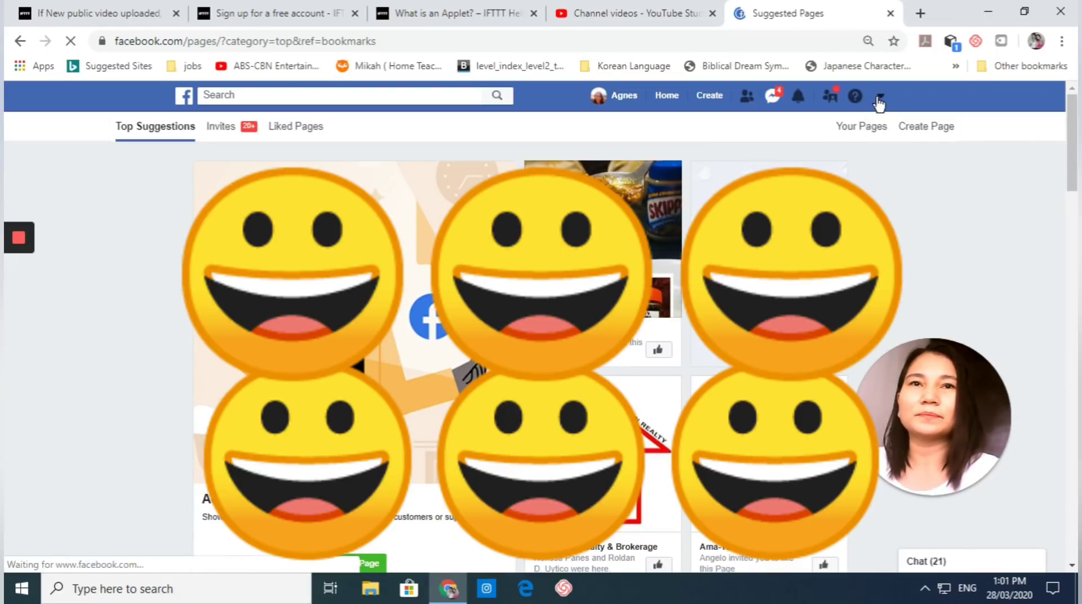
pyautogui.click(866, 130)
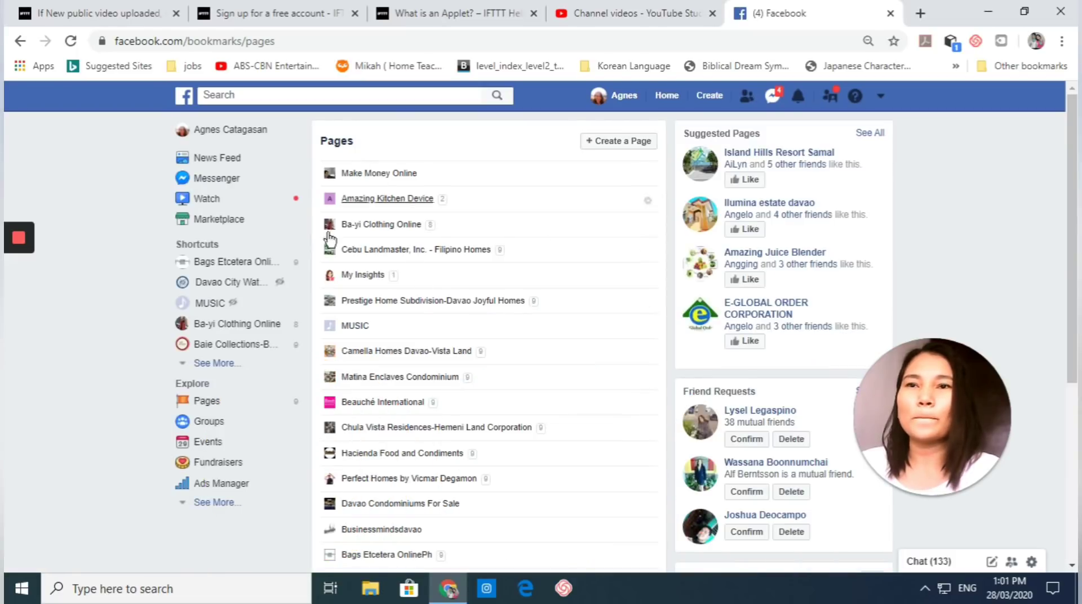
# Open the Make Money Online Page and check its posts for the newly published YouTube video.
pyautogui.click(378, 174)
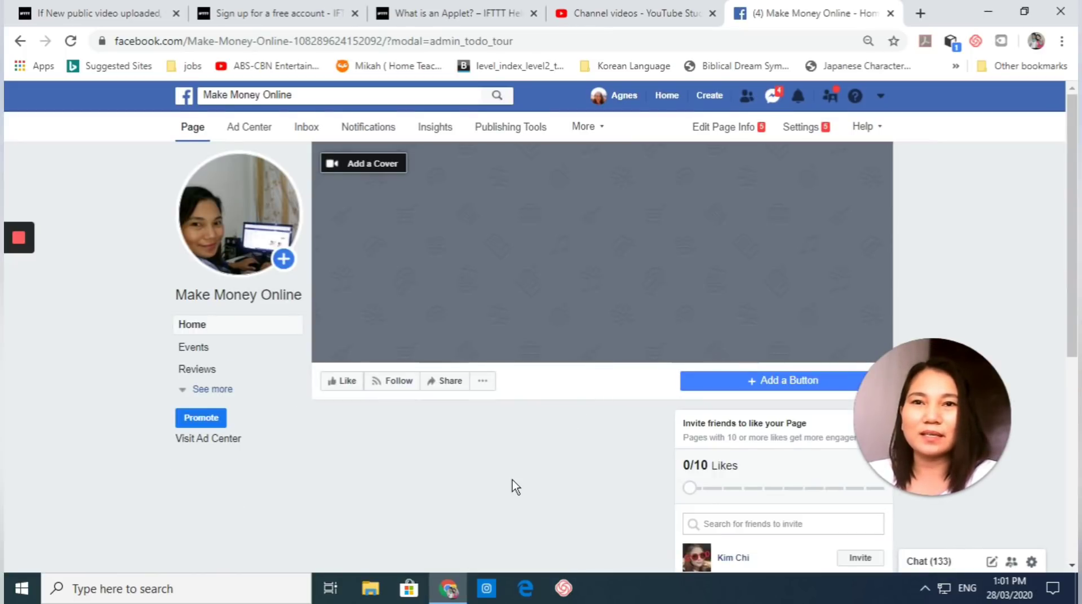
pyautogui.scroll(-4, 488, 397)
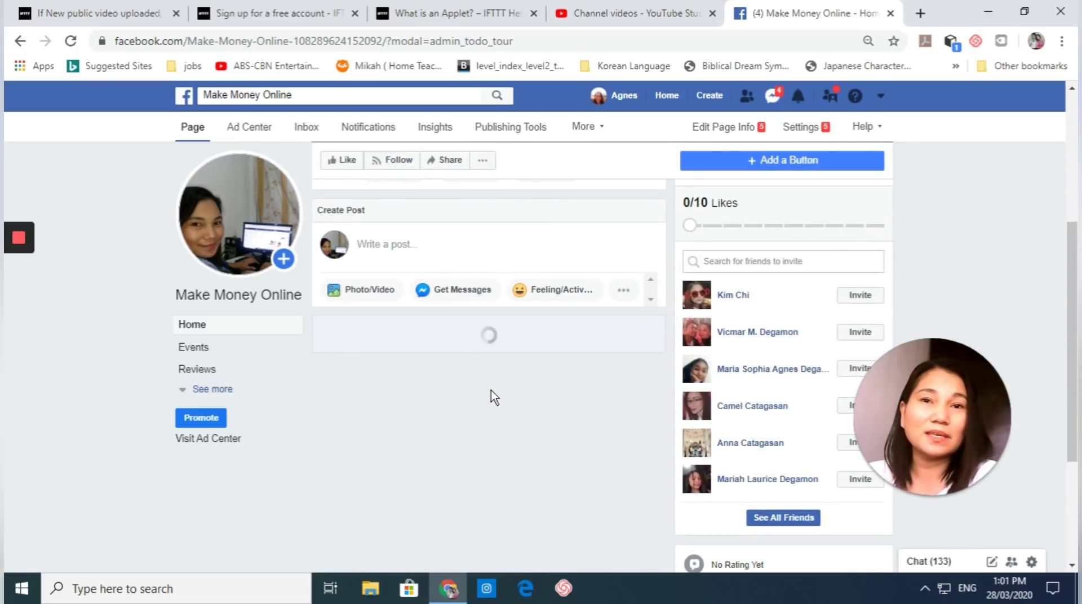
pyautogui.scroll(-4, 496, 390)
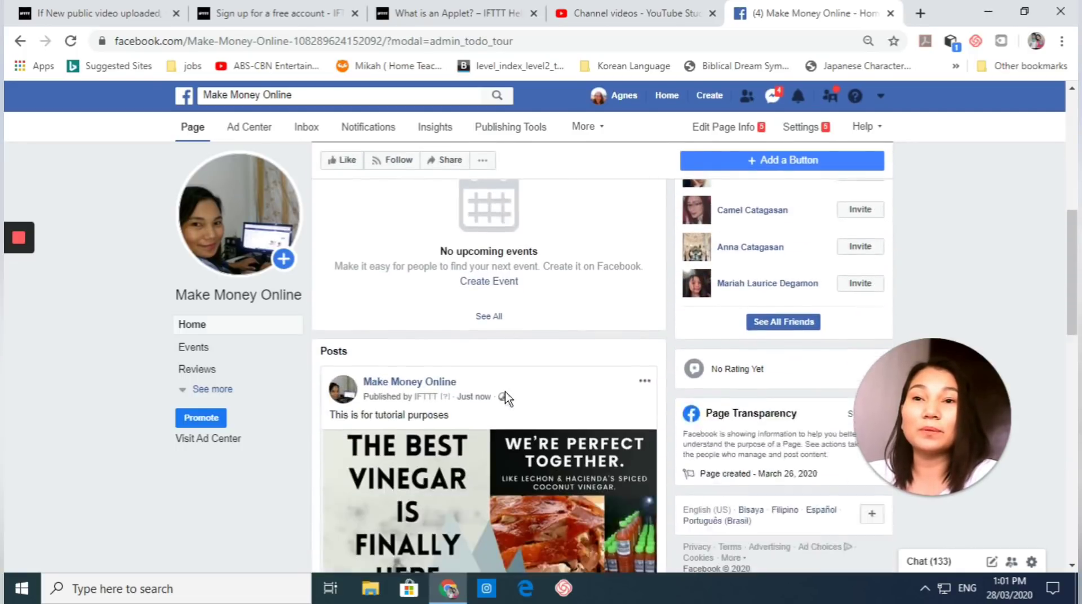
pyautogui.scroll(-2, 507, 398)
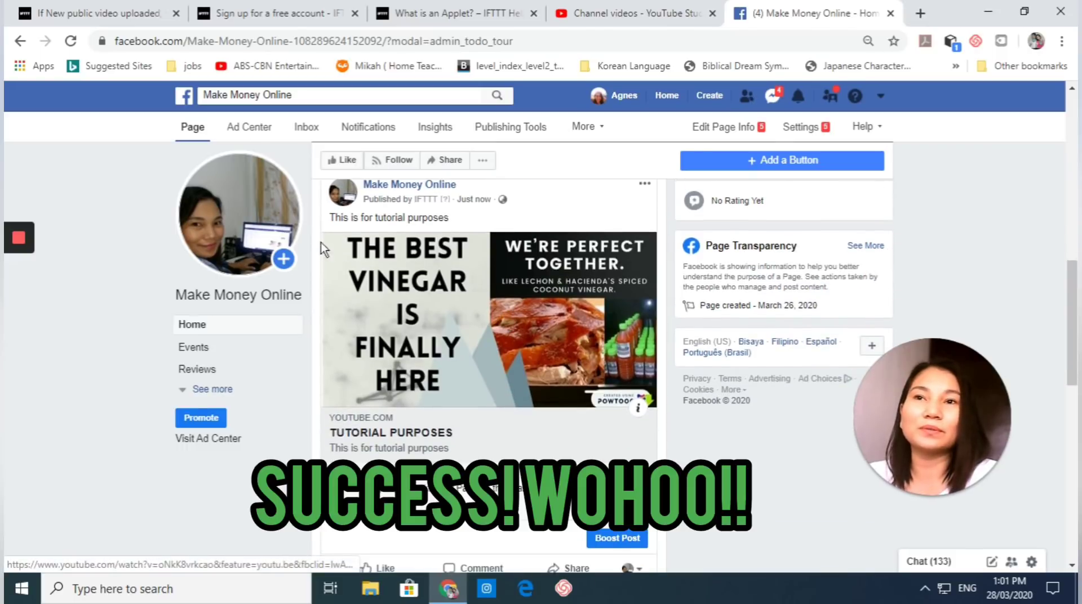